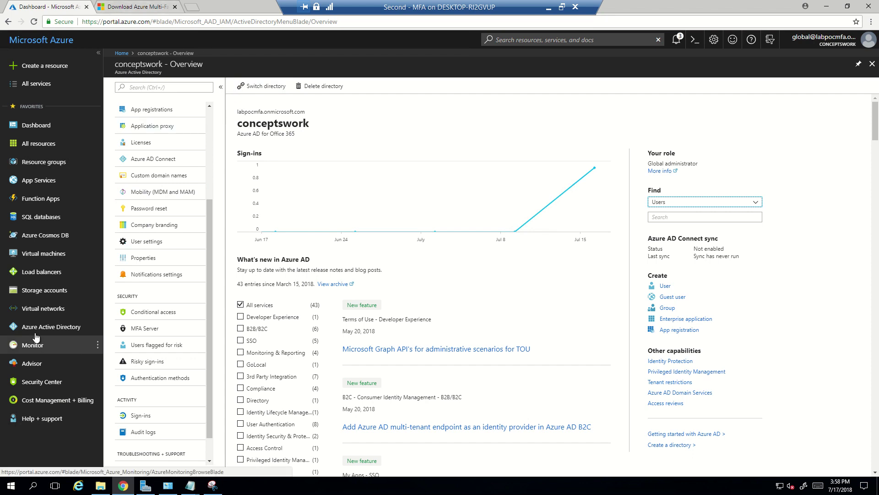
Open MFA Server in Azure Active Directory's Security section to reach its Server settings.
click(144, 333)
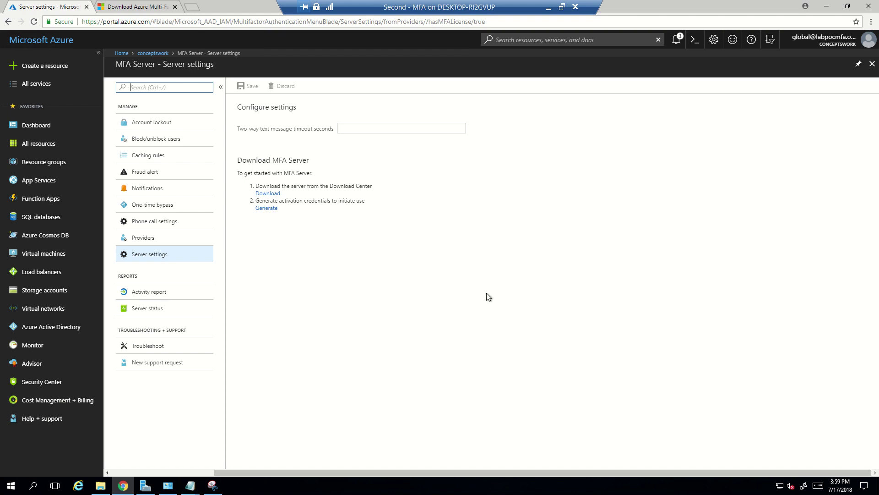
Close the MFA Server blade, check Enterprise applications, and open the directory's Licenses overview.
click(873, 64)
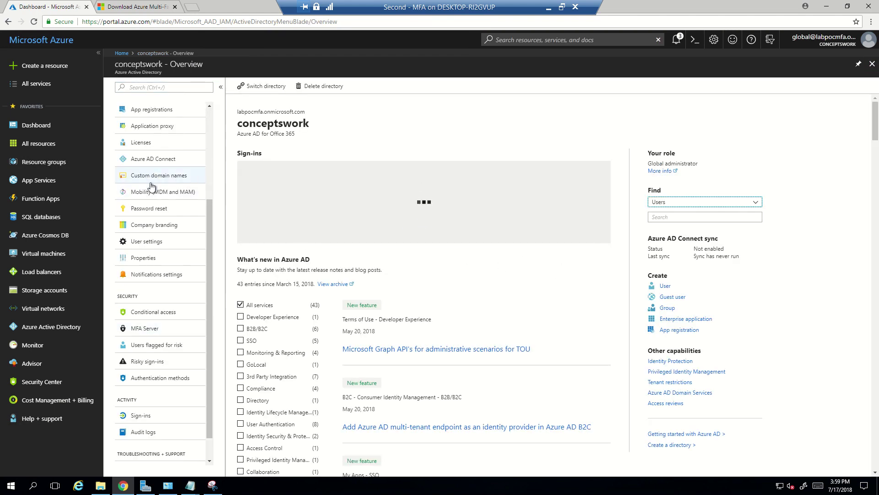
scroll(173, 314, up, 2)
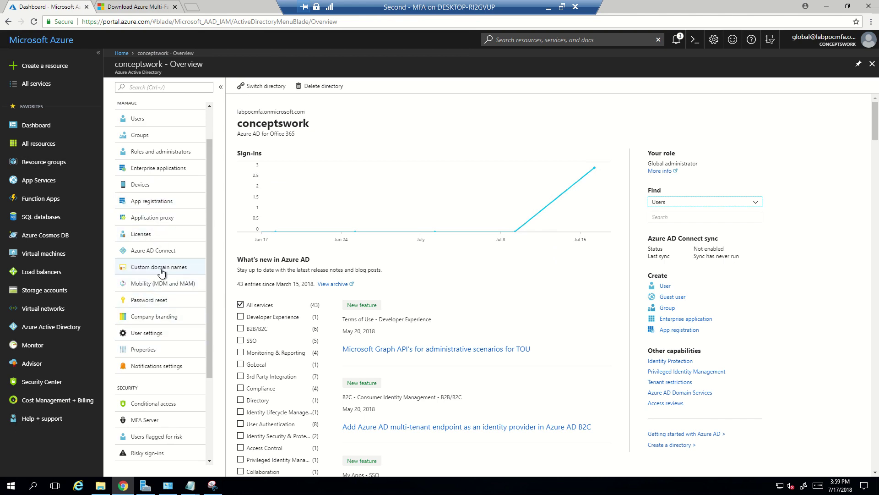
click(152, 178)
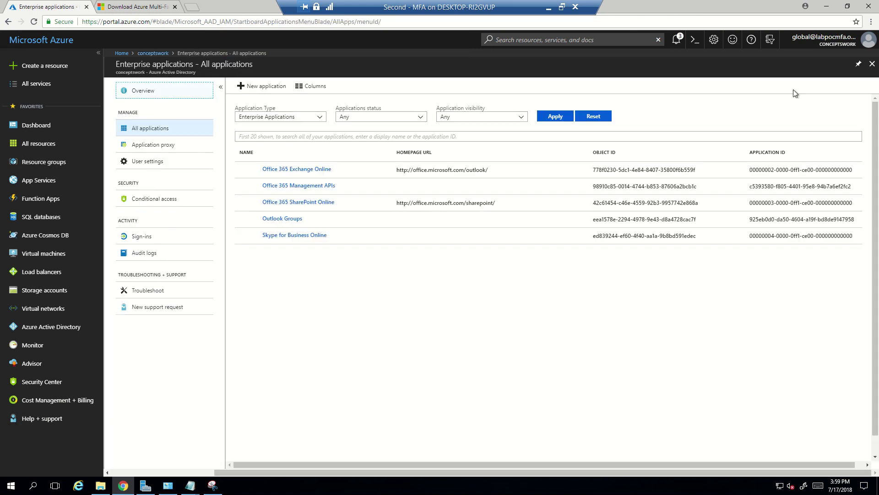
click(872, 66)
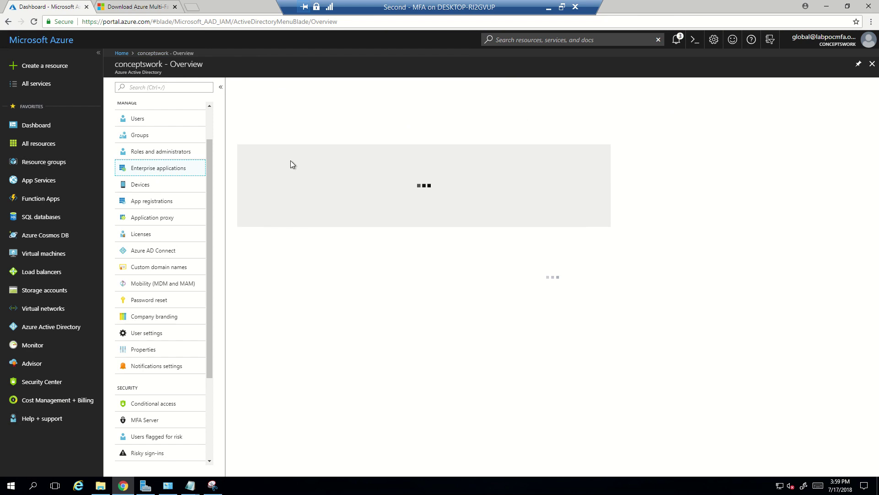
click(167, 236)
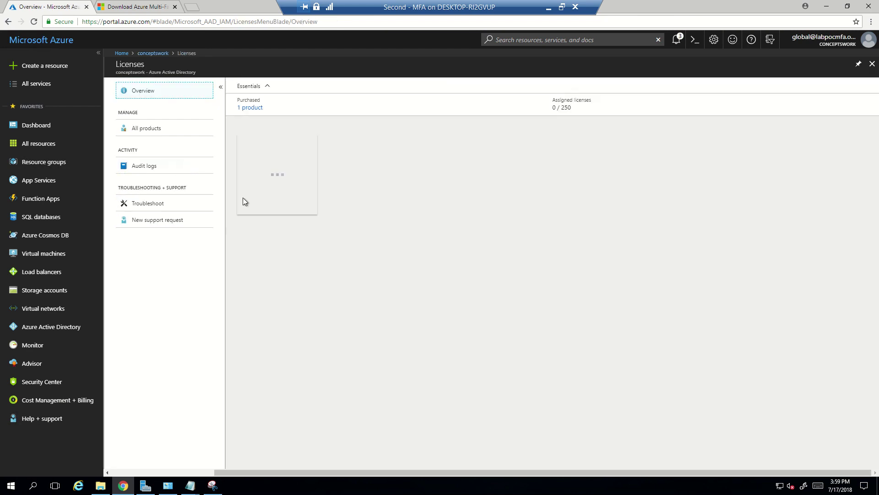
Open the Enterprise Mobility + Security E5 product and view its license assignment options.
click(263, 112)
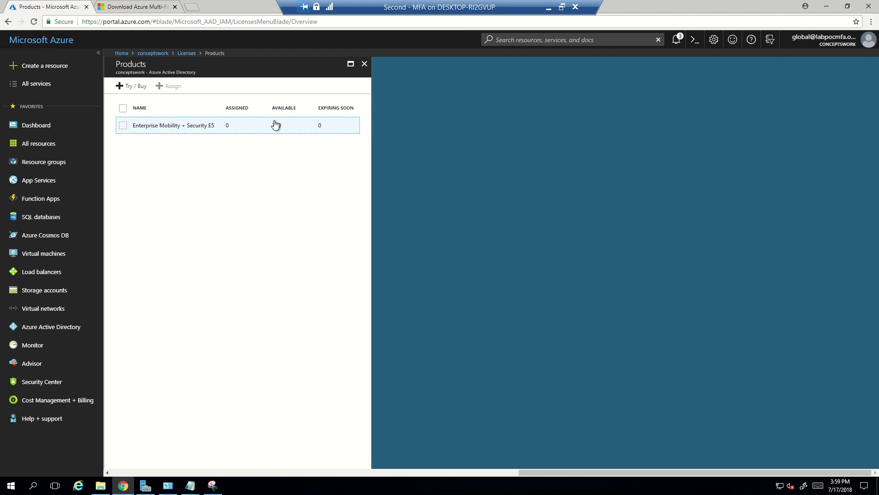
click(123, 125)
click(192, 129)
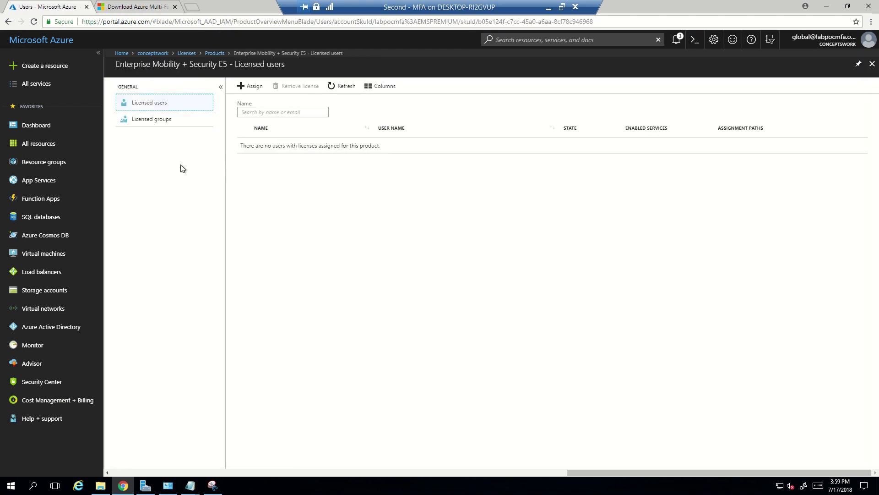
click(250, 87)
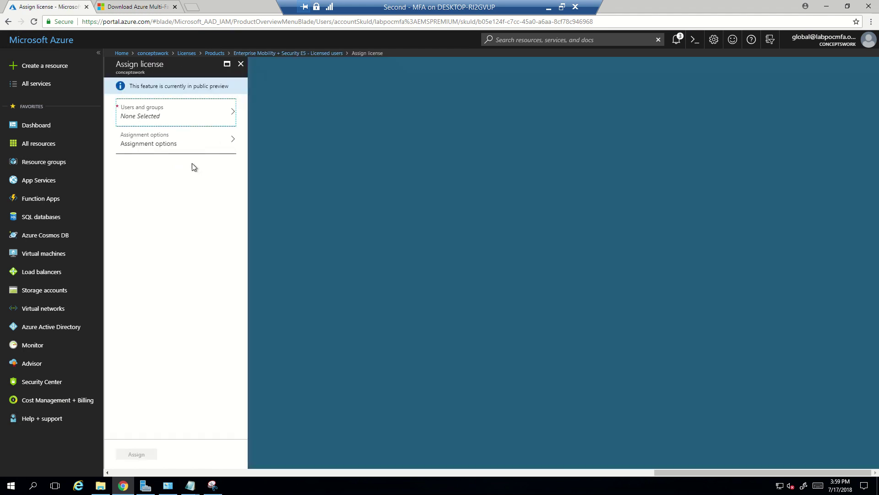
click(181, 144)
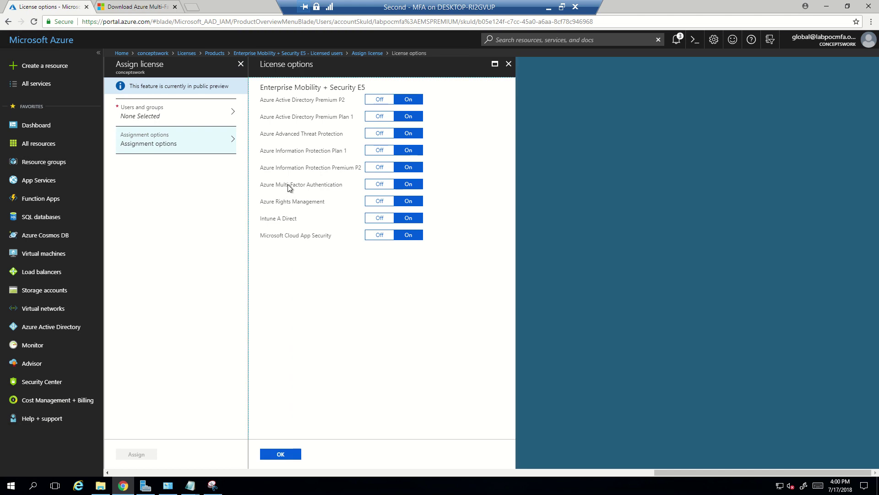
Close the assignment, licensed users, products and licenses blades without assigning anything.
click(509, 64)
click(241, 64)
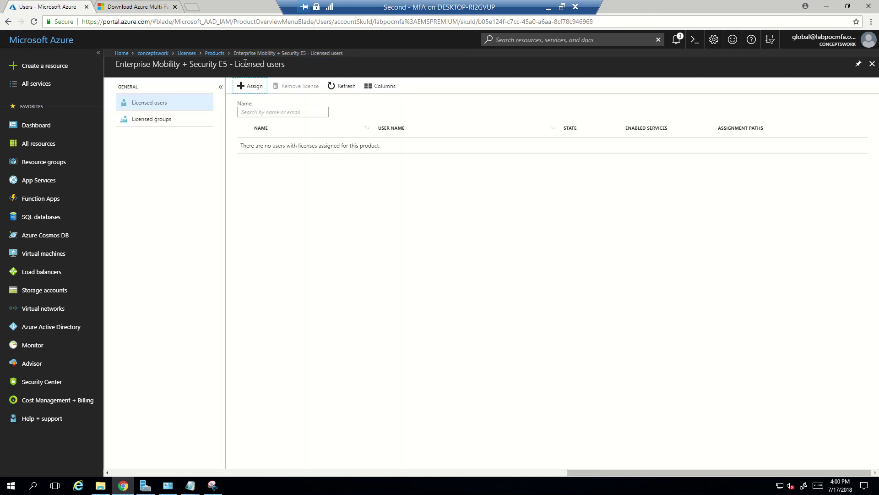
click(872, 64)
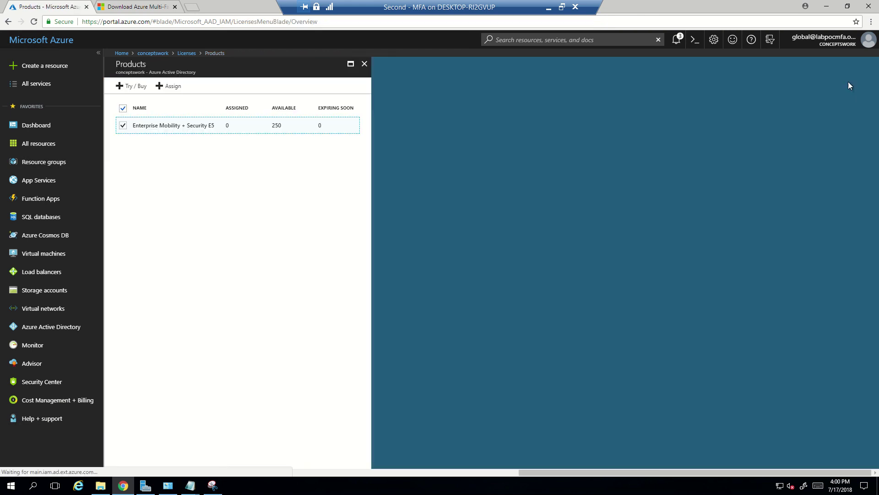
click(365, 64)
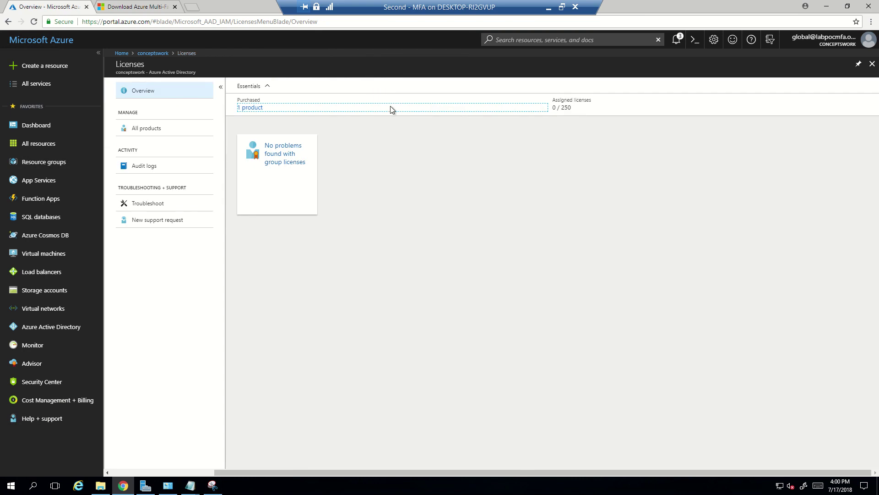
click(872, 64)
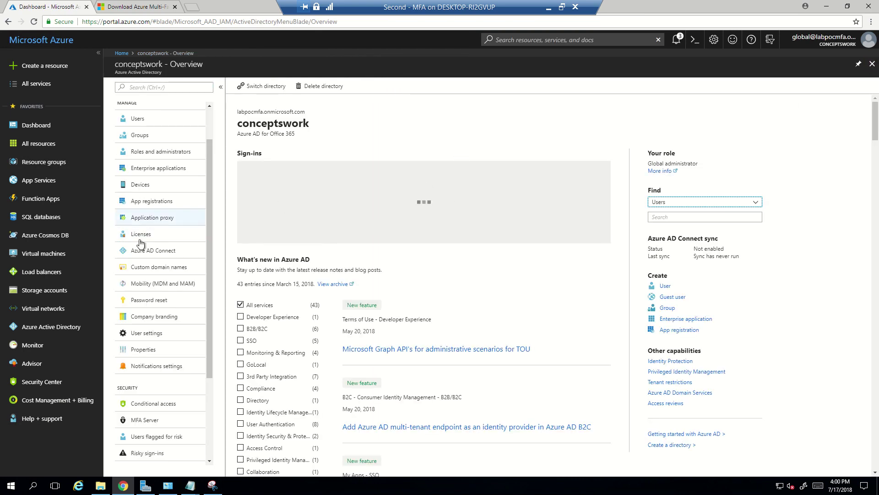
Reopen MFA Server settings and follow the Download link to the MFA Server download page.
click(143, 420)
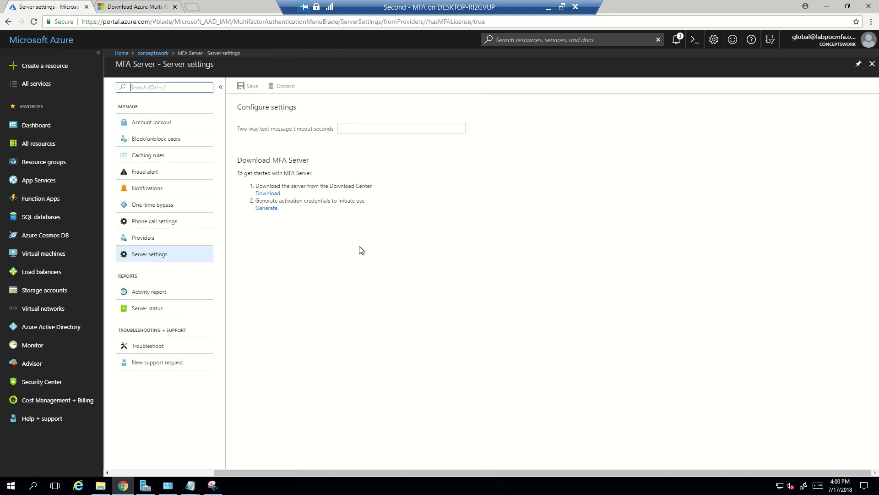
click(268, 193)
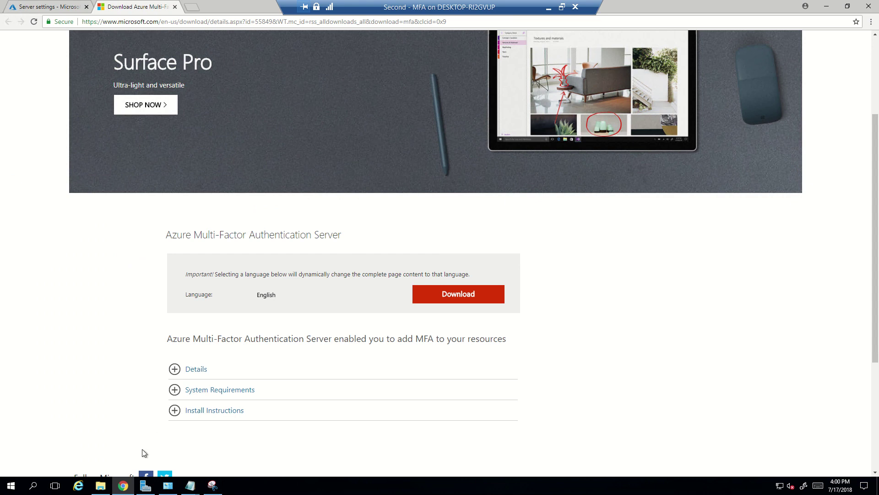
Run MultiFactorAuthenticationServerSetup from the Downloads folder.
click(100, 485)
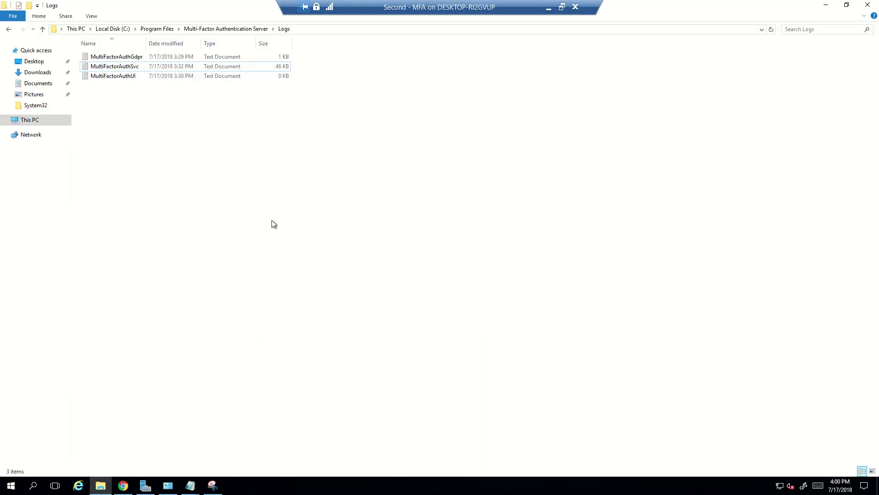
click(36, 120)
click(39, 73)
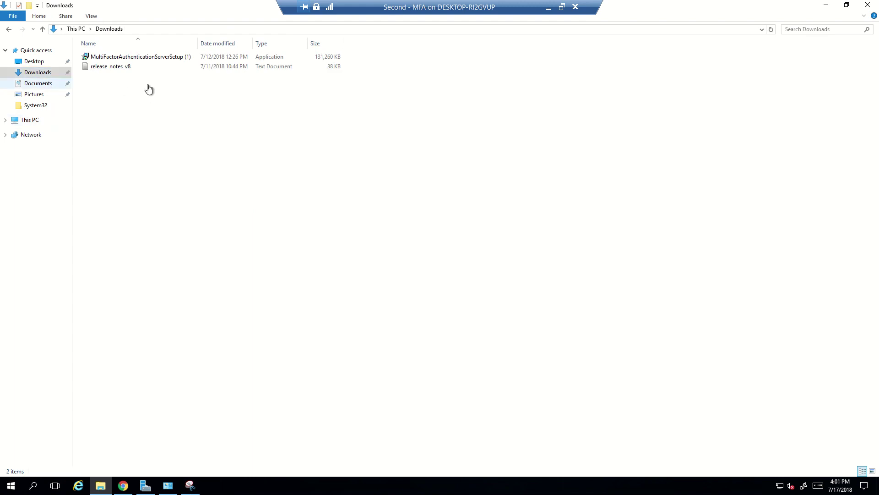
double_click(143, 58)
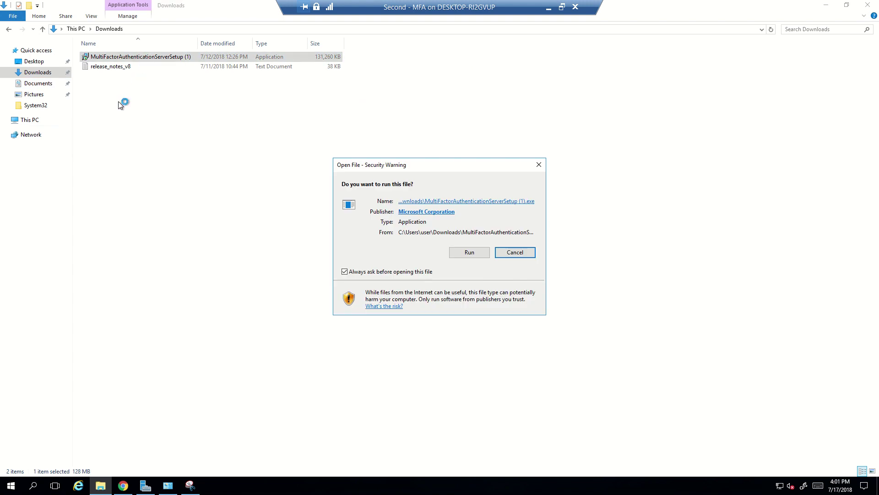
click(469, 252)
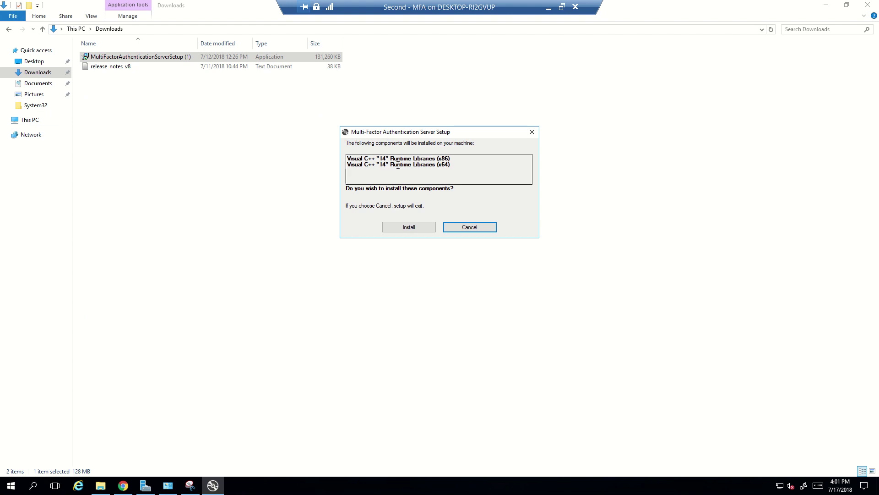
Install the required Visual C++ runtime libraries, accepting their license.
click(410, 227)
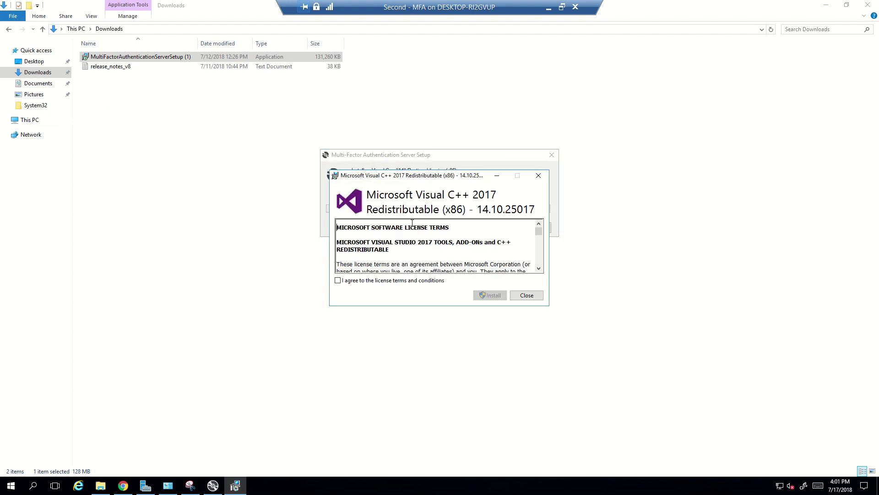
click(338, 280)
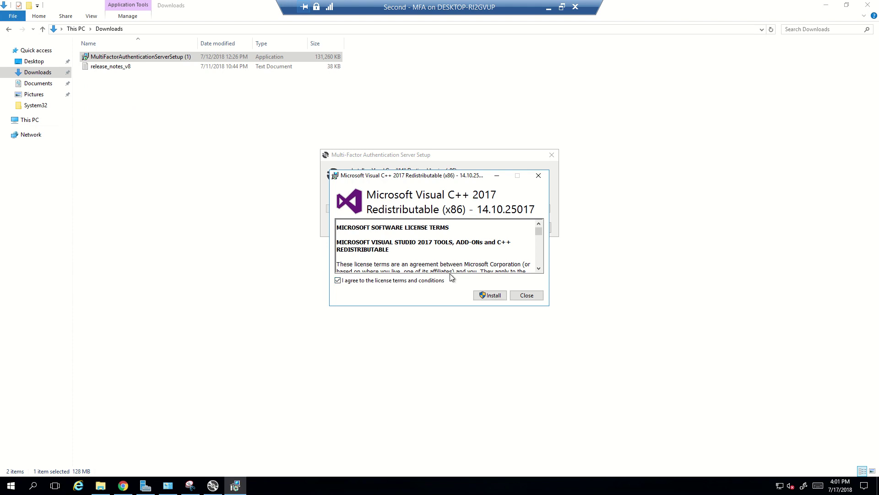
click(496, 298)
click(407, 305)
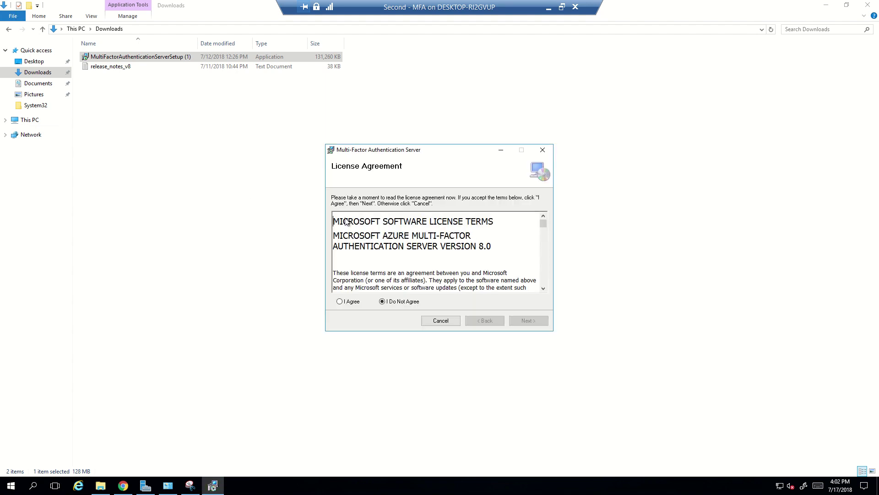
Accept the MFA Server license and install it into the default Program Files folder.
click(346, 302)
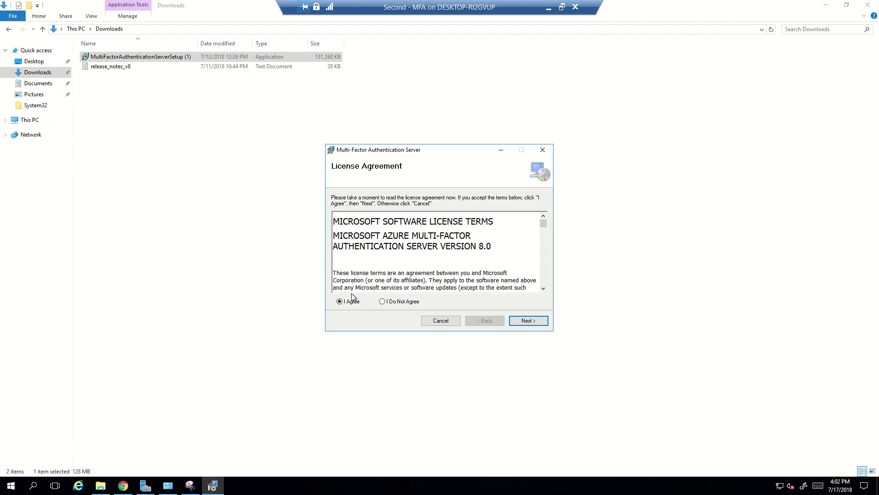
click(528, 322)
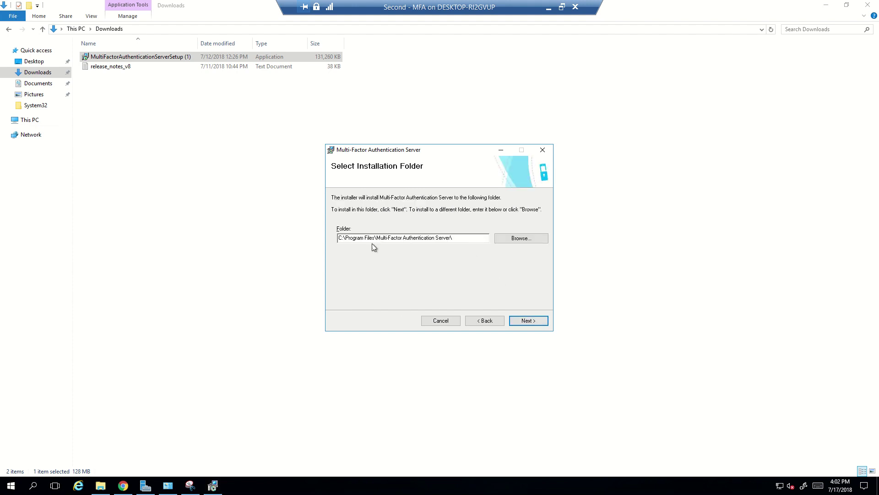
drag(377, 238, 459, 240)
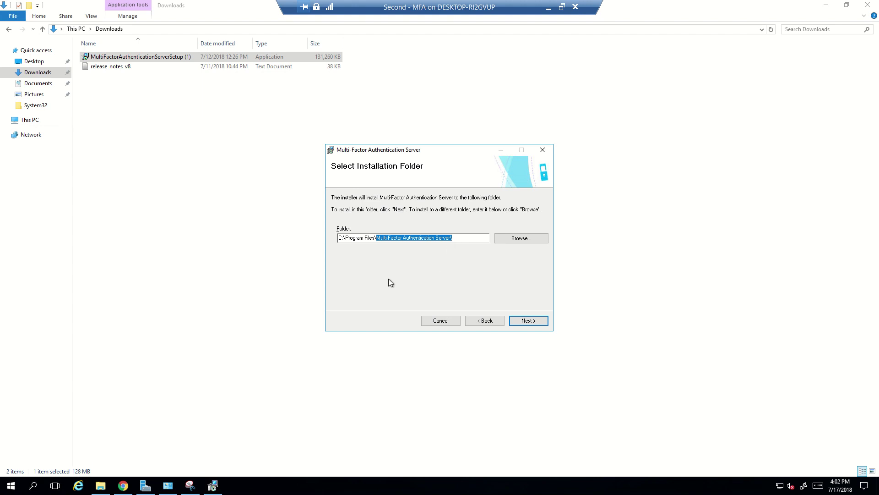
click(519, 320)
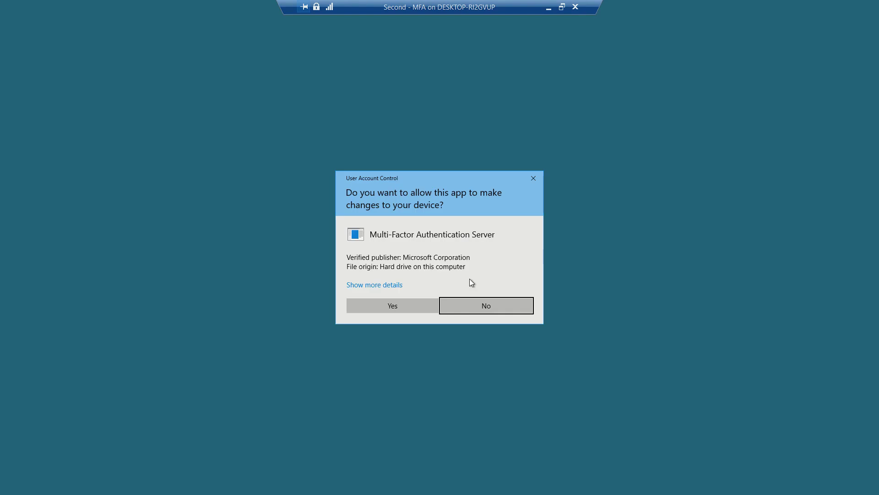
click(361, 305)
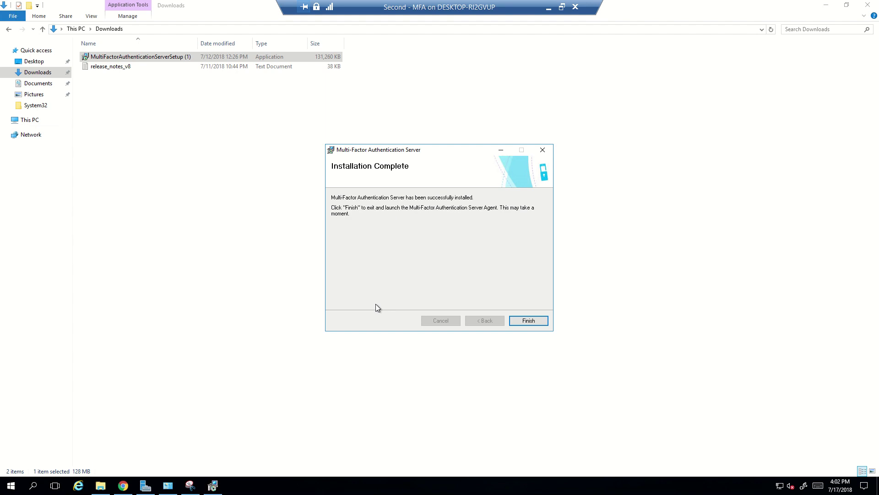
Finish setup and open the MultiFactorAuthSvc log in C:\Program Files\Multi-Factor Authentication Server\Logs.
click(524, 322)
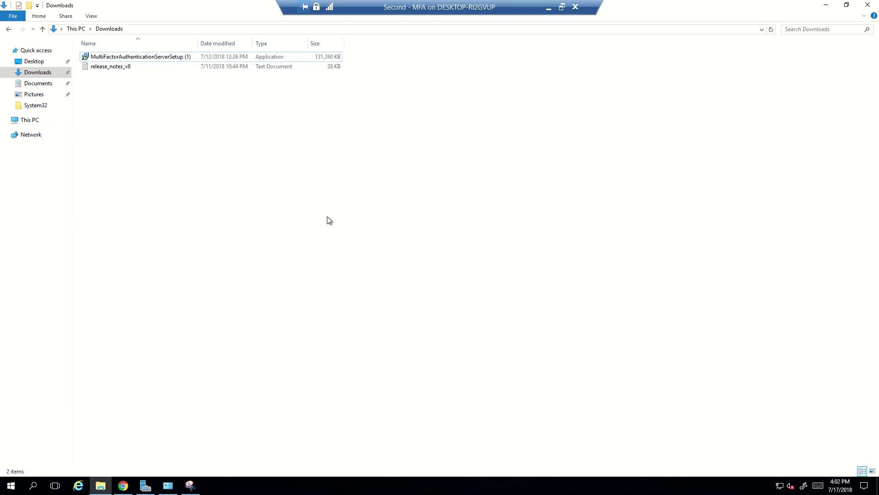
click(28, 120)
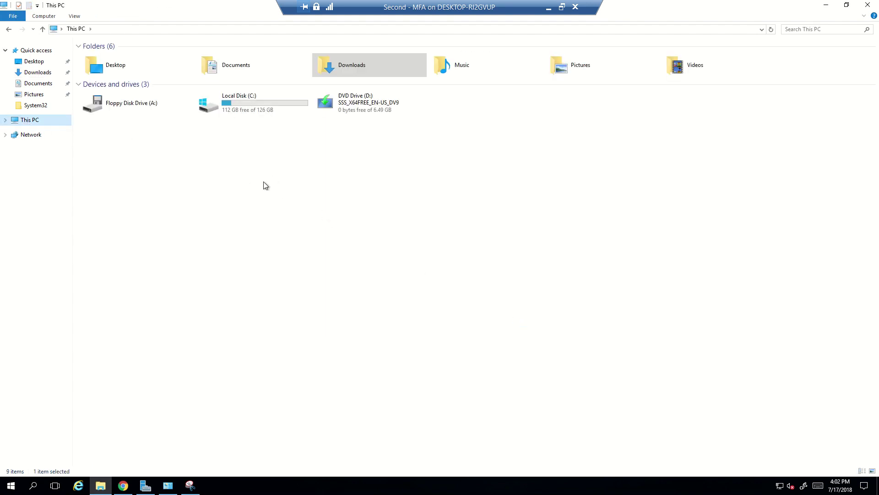
double_click(241, 110)
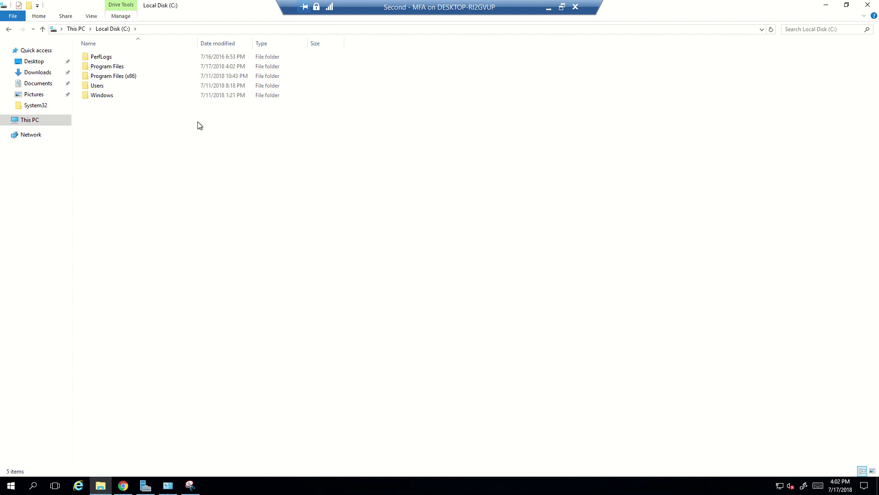
double_click(117, 67)
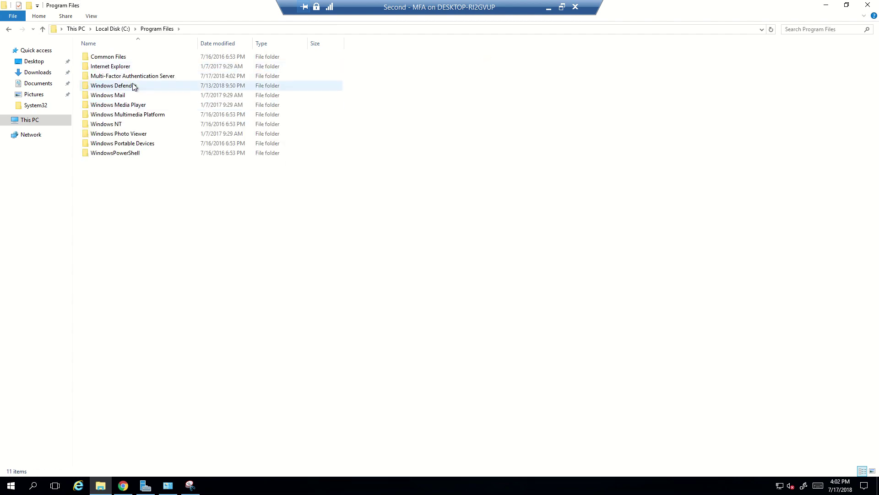
double_click(135, 77)
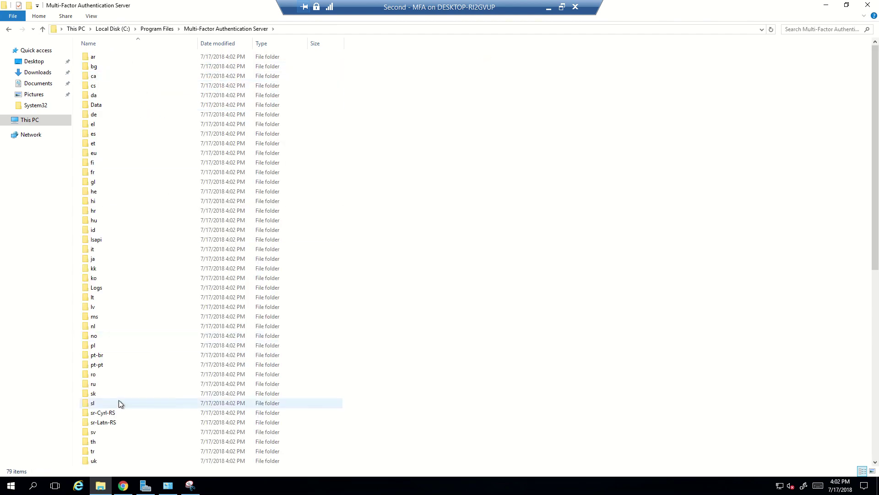
double_click(122, 288)
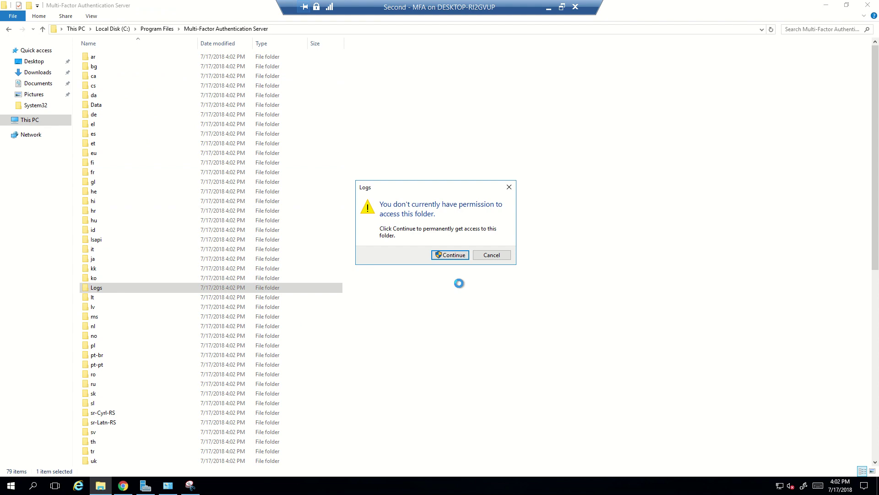
click(457, 254)
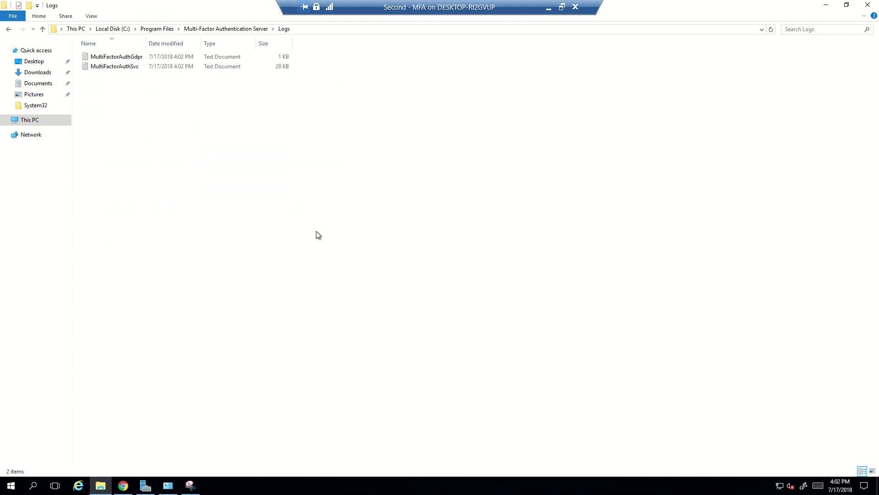
double_click(116, 66)
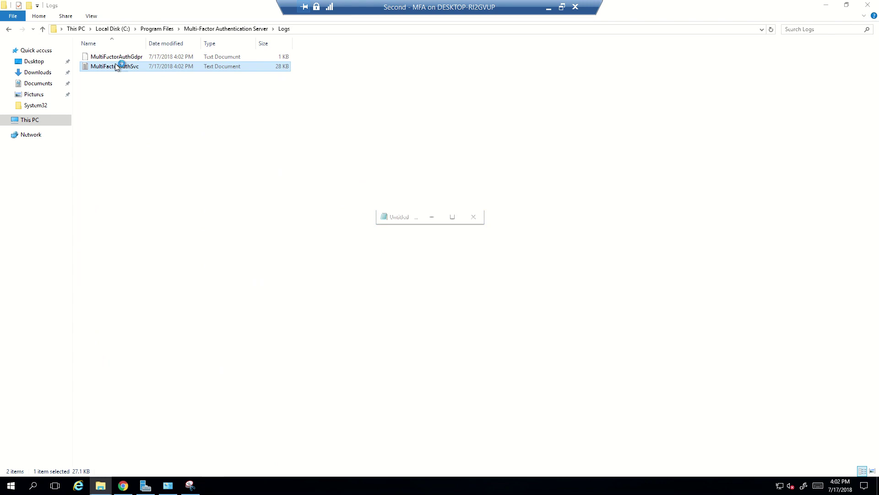
Maximize the MultiFactorAuthSvc log in Notepad, scroll to its end, then minimize it.
click(451, 217)
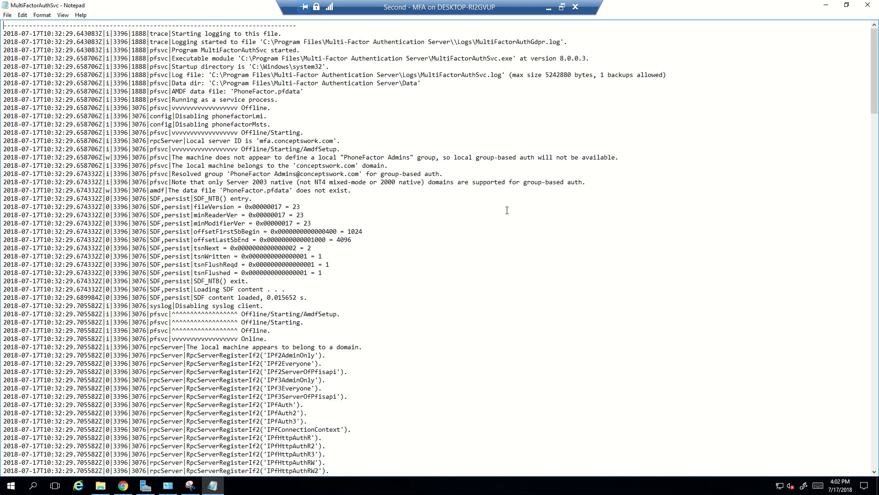
scroll(507, 210, down, 9)
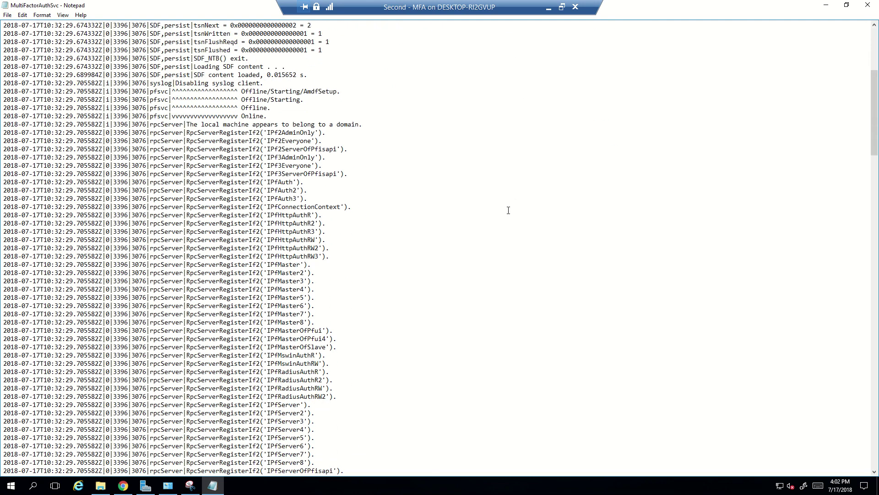
scroll(508, 210, down, 4)
scroll(508, 210, up, 10)
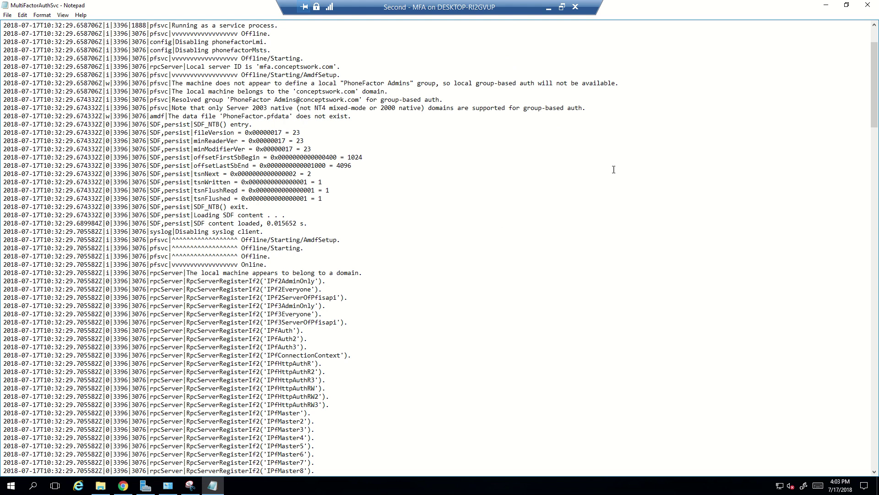
drag(874, 78, 840, 419)
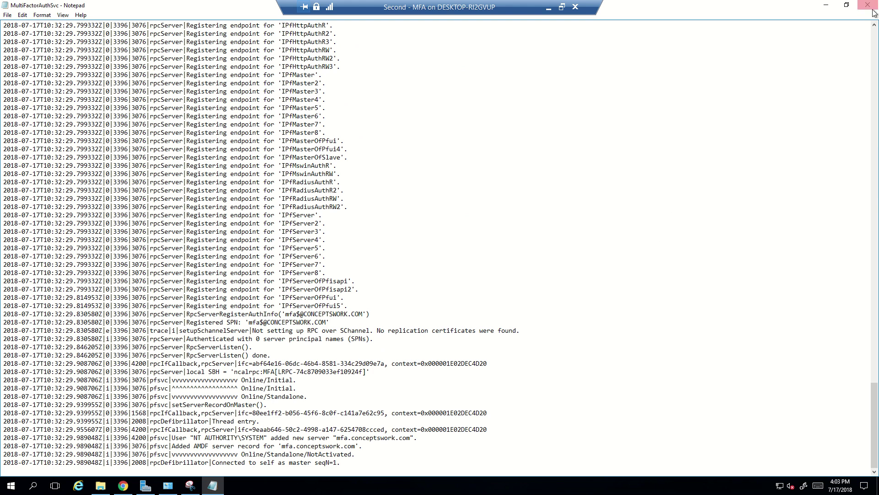
click(826, 7)
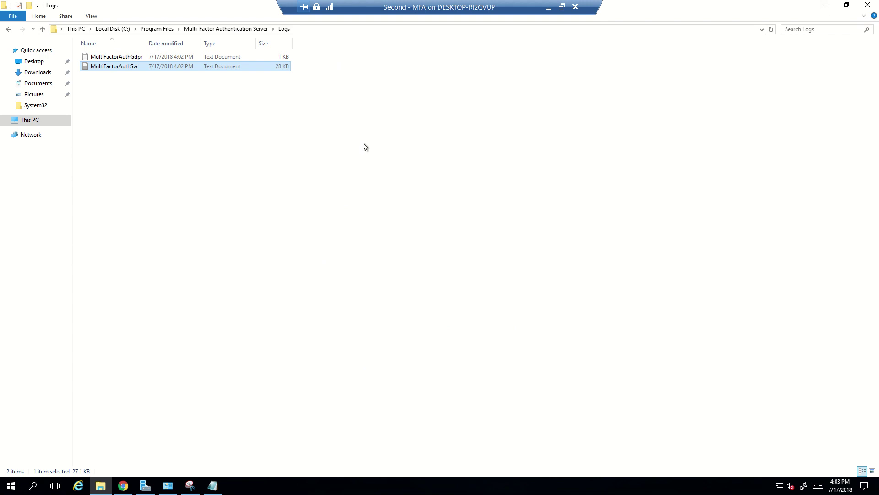
Launch Multi-Factor Authentication Server from the Start menu, approving the UAC prompt.
click(297, 152)
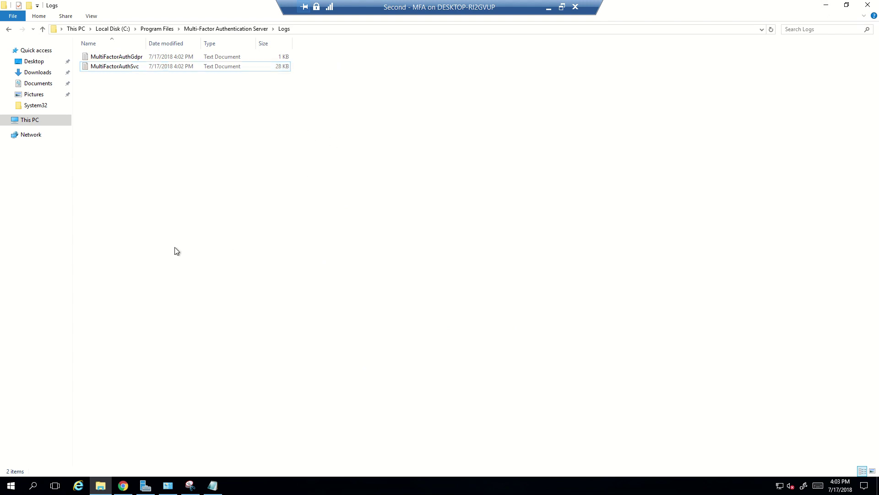
click(11, 489)
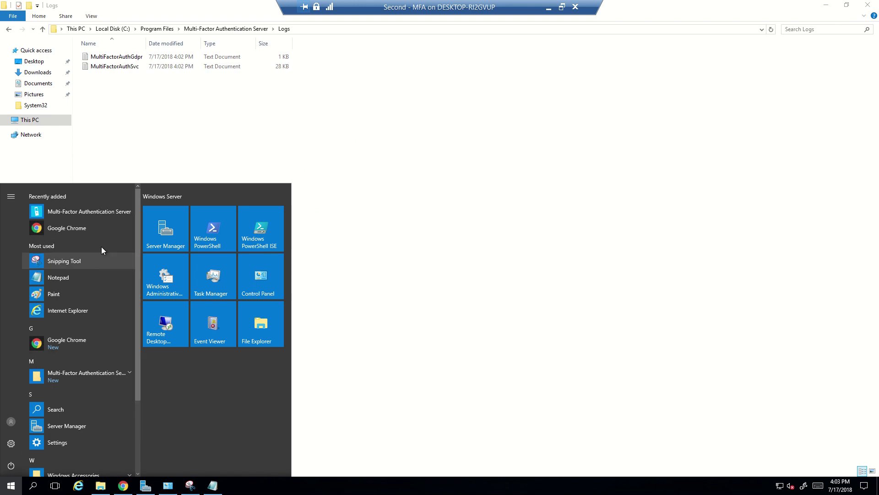
click(84, 213)
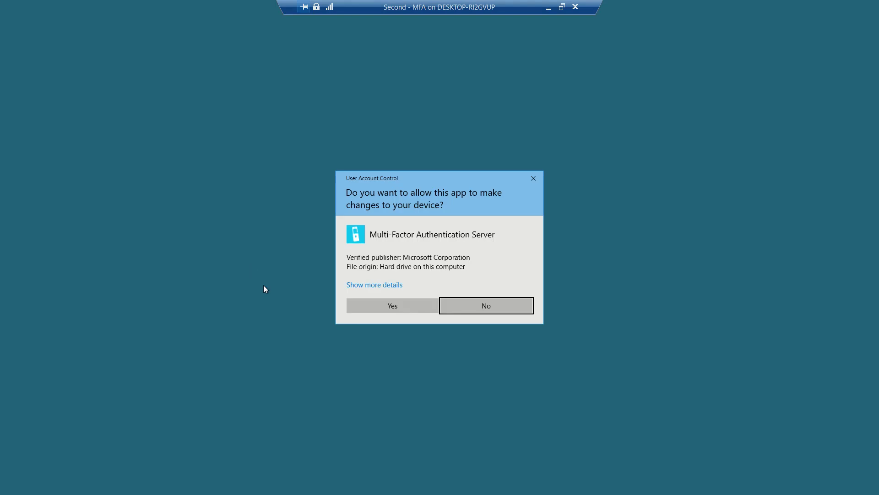
click(353, 305)
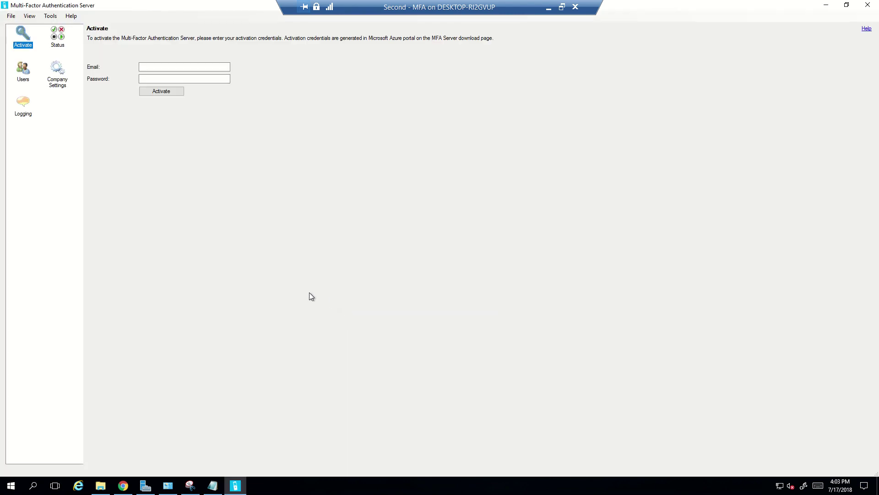
click(123, 485)
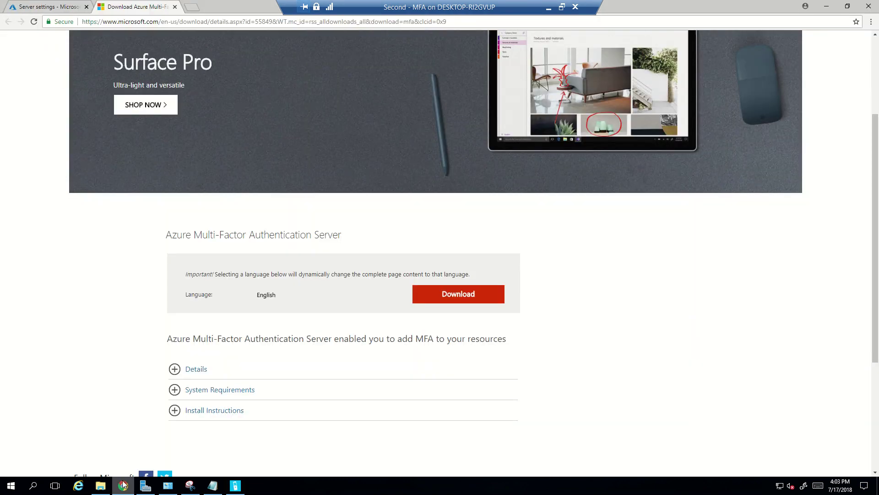
Generate activation credentials in the portal and paste the email into MFA Server's Email field.
click(43, 7)
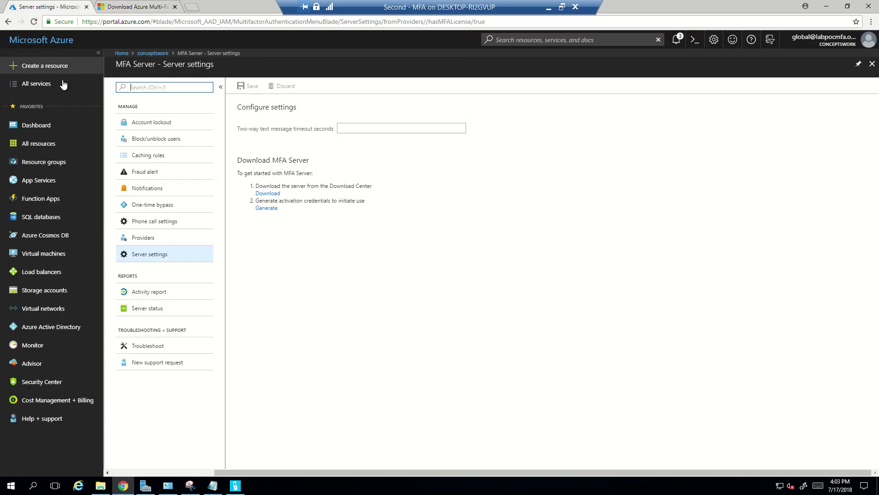
click(266, 208)
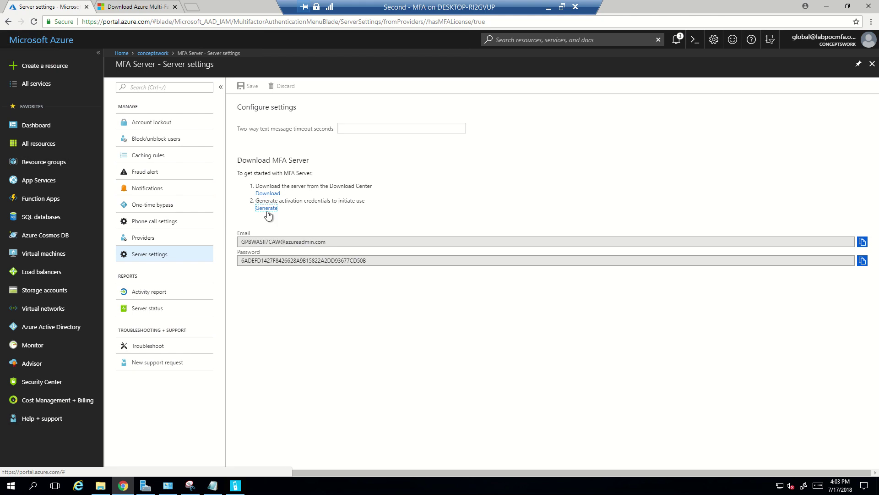
click(861, 243)
click(235, 485)
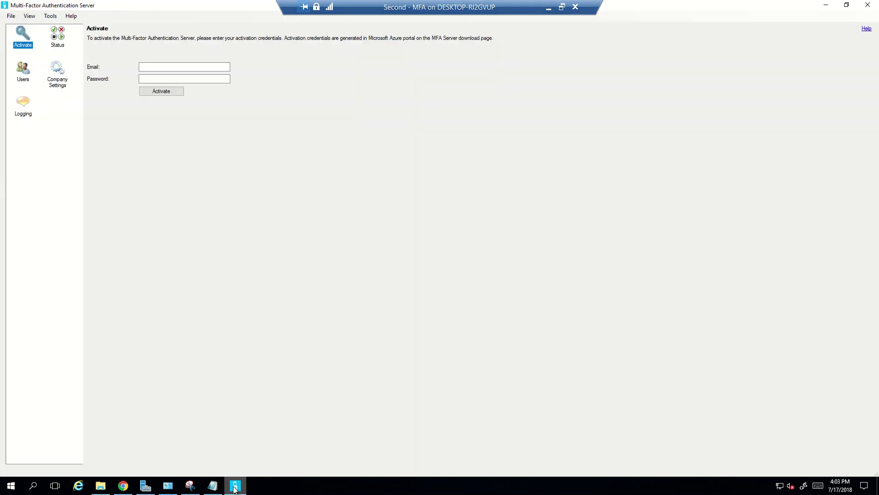
click(154, 65)
key(ctrl+v)
Copy the generated activation password and paste it into the Password field.
click(122, 485)
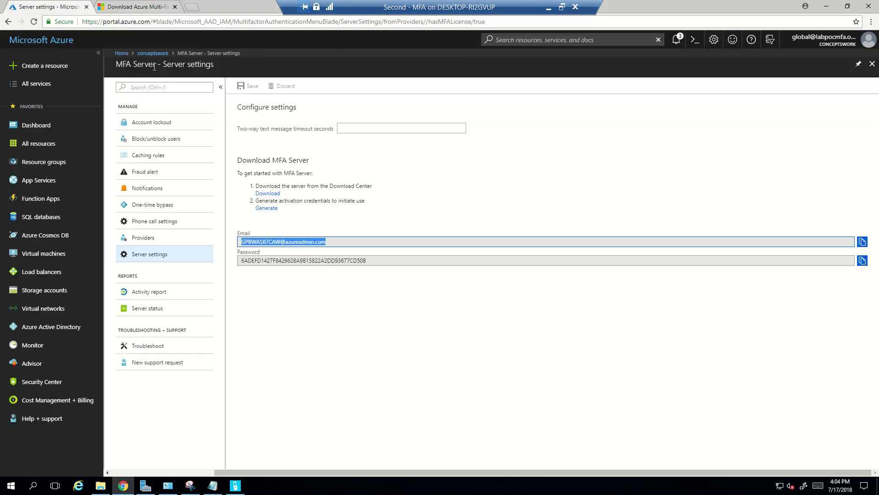
click(863, 261)
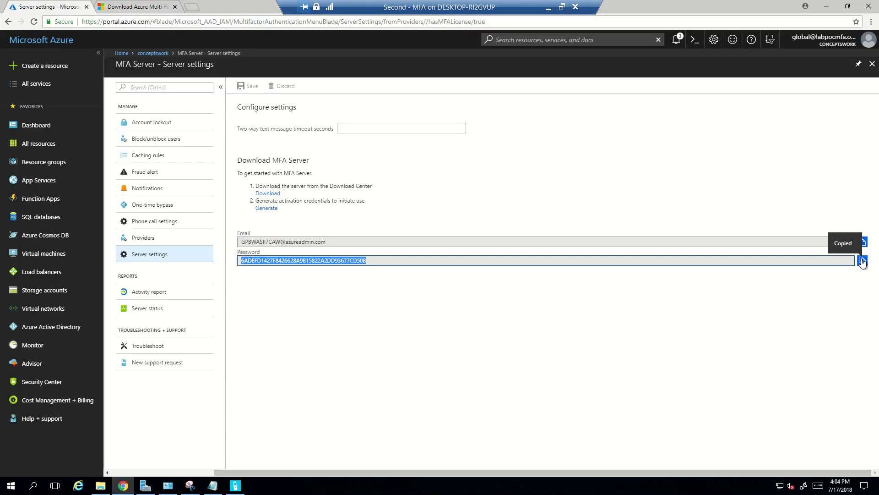
key(alt+Tab)
key(ctrl+v)
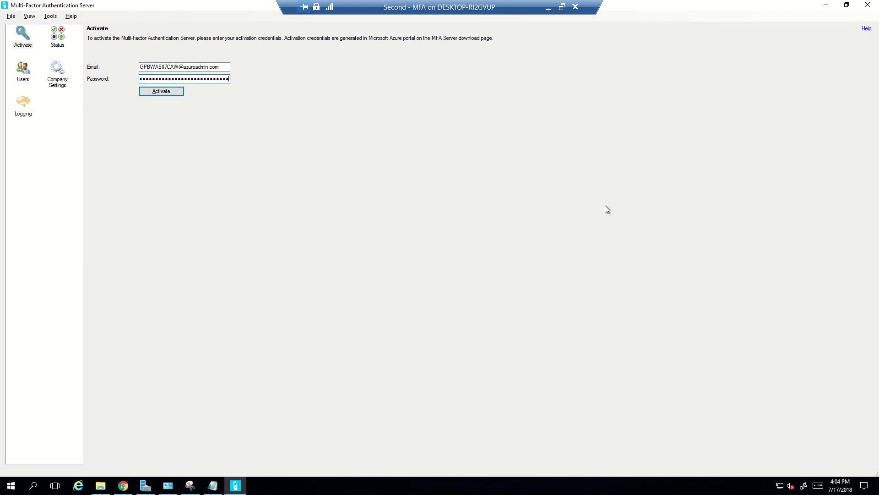
Activate the server and join the existing MFA Server Default group.
click(147, 91)
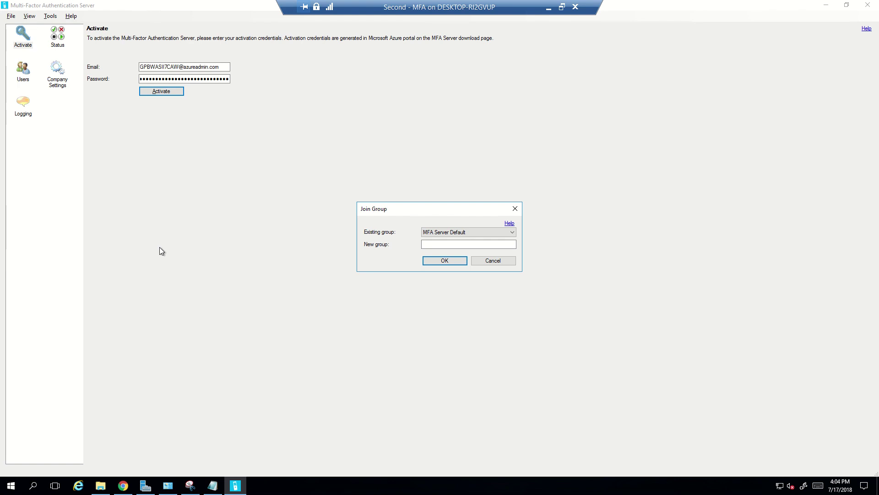
click(443, 244)
click(433, 261)
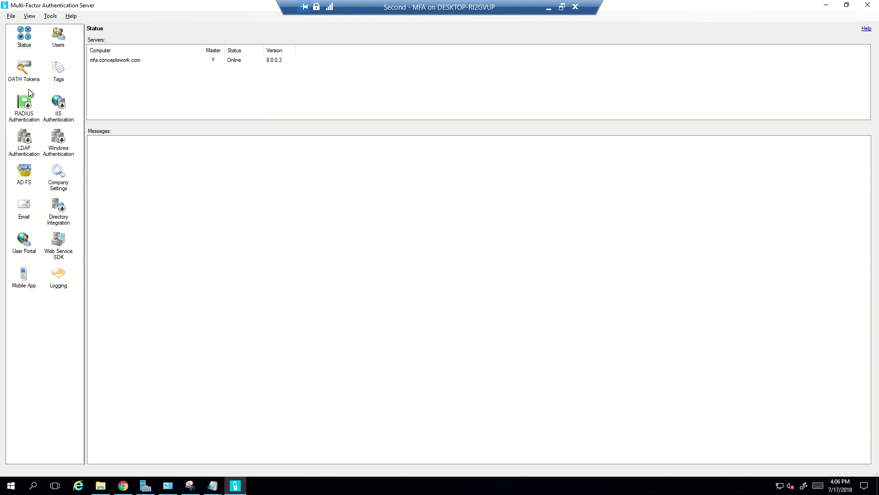
Select the mfa.conceptswork.com server entry, then switch to the empty Users list.
click(111, 62)
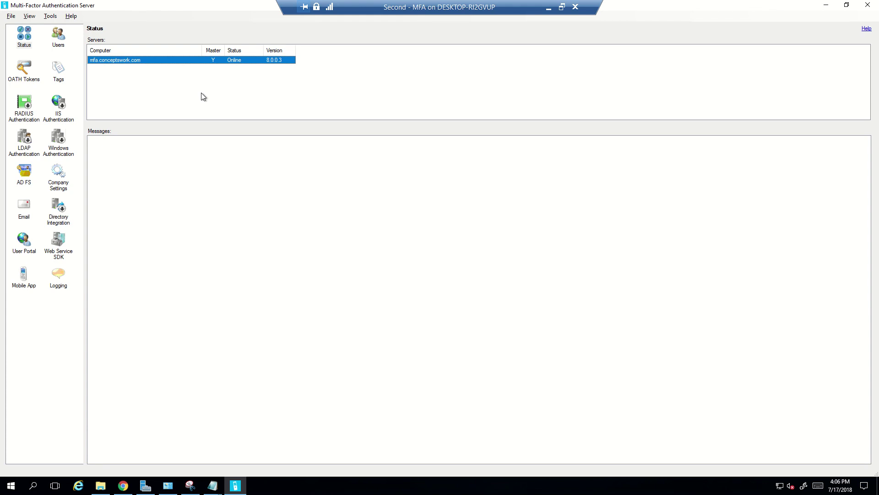
click(162, 109)
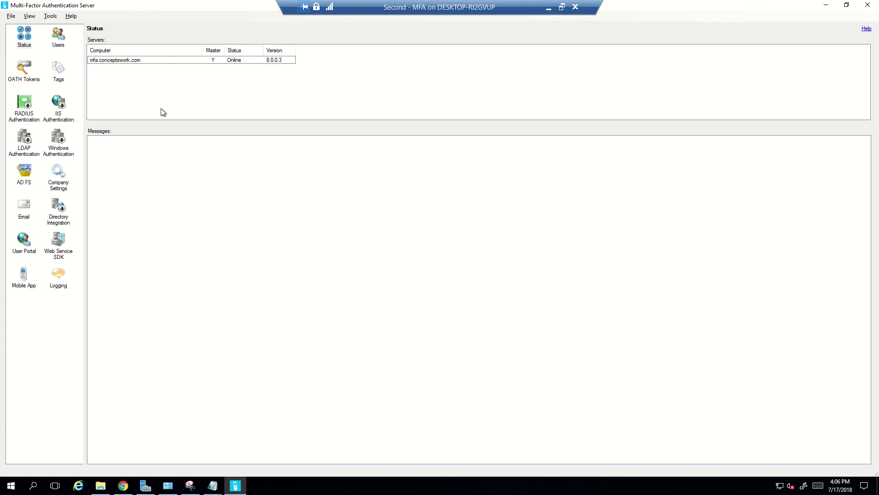
click(59, 37)
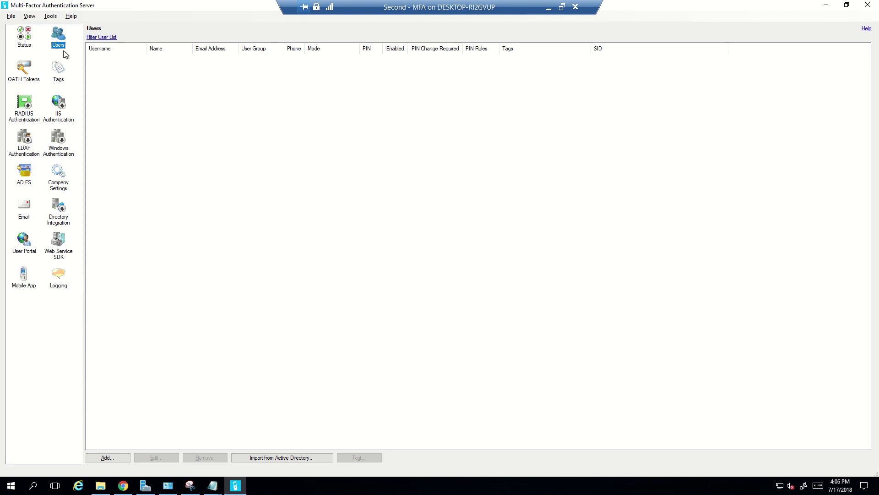
Import the single user from the conceptswork.com domain's Synced container via Active Directory import.
click(267, 455)
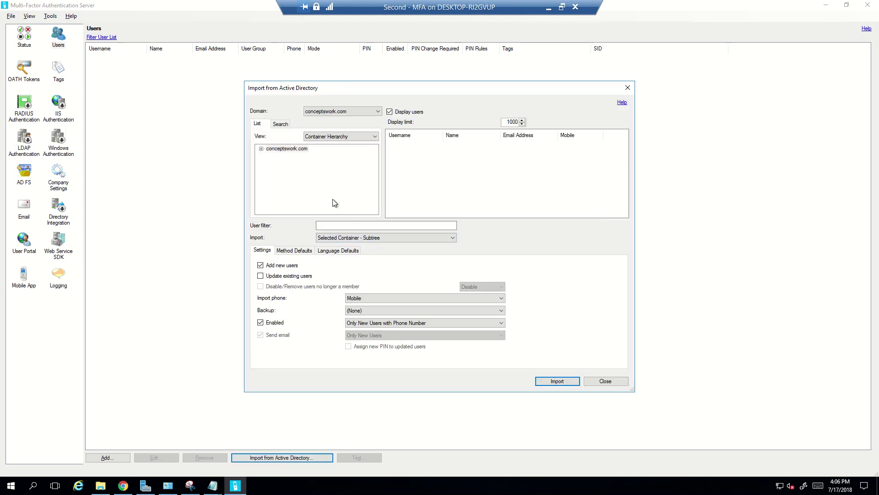
click(277, 149)
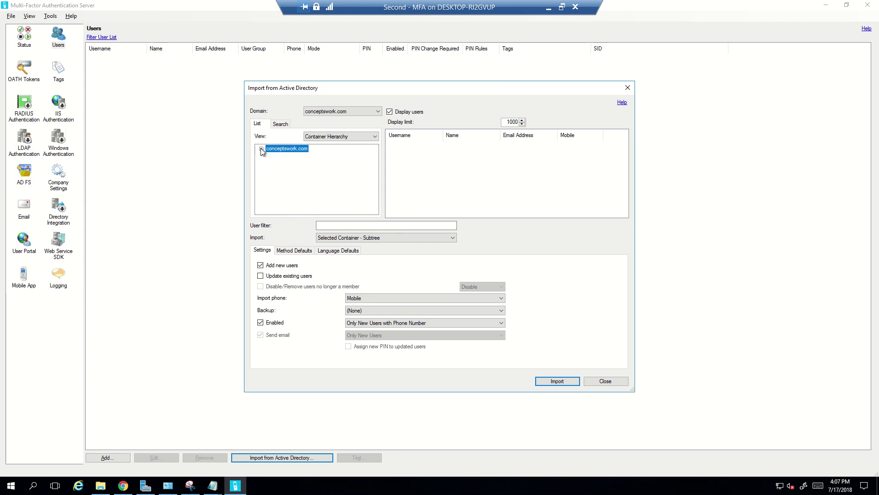
click(262, 148)
scroll(328, 184, down, 1)
click(283, 192)
click(552, 383)
click(509, 285)
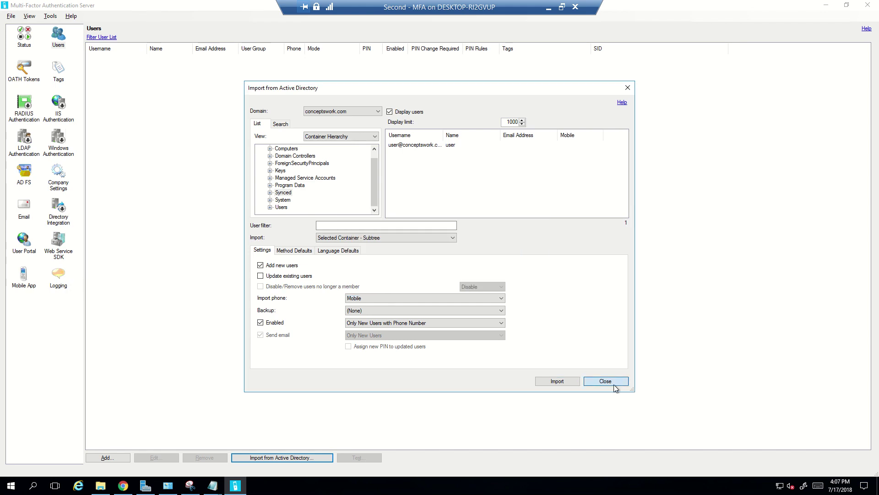
click(606, 383)
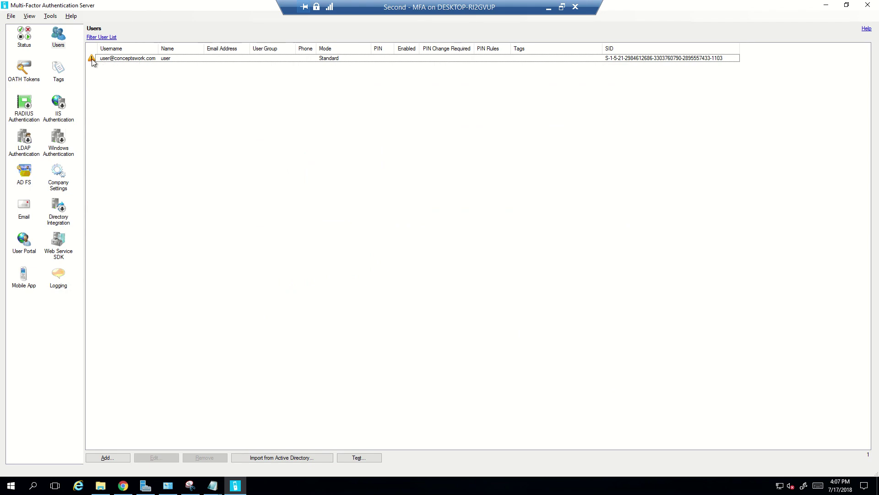
Mark the imported user as Enabled in their settings and apply.
double_click(121, 61)
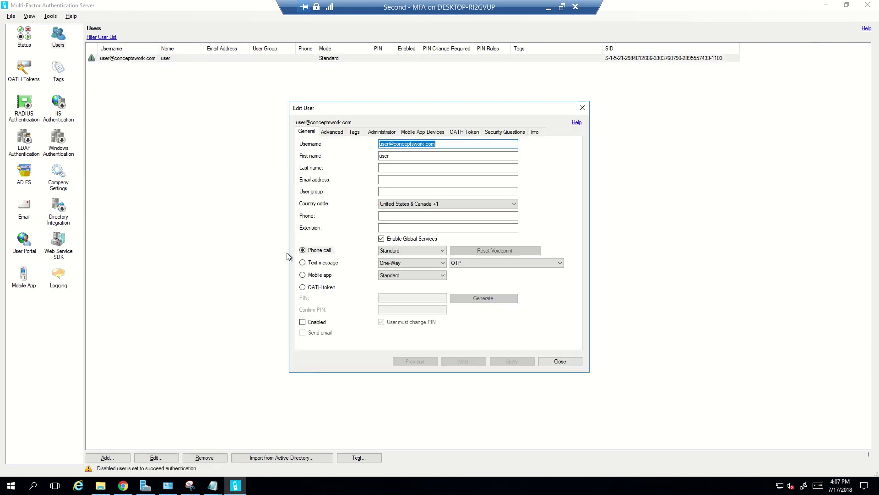
click(303, 323)
click(522, 362)
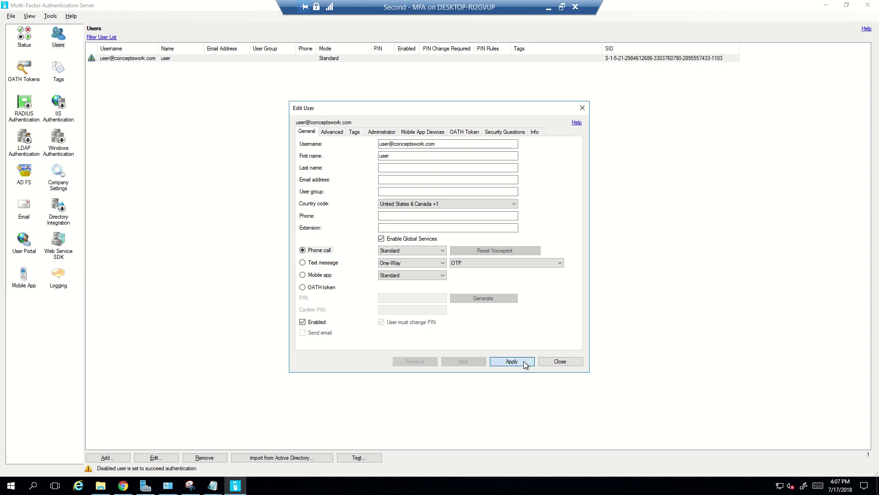
click(561, 361)
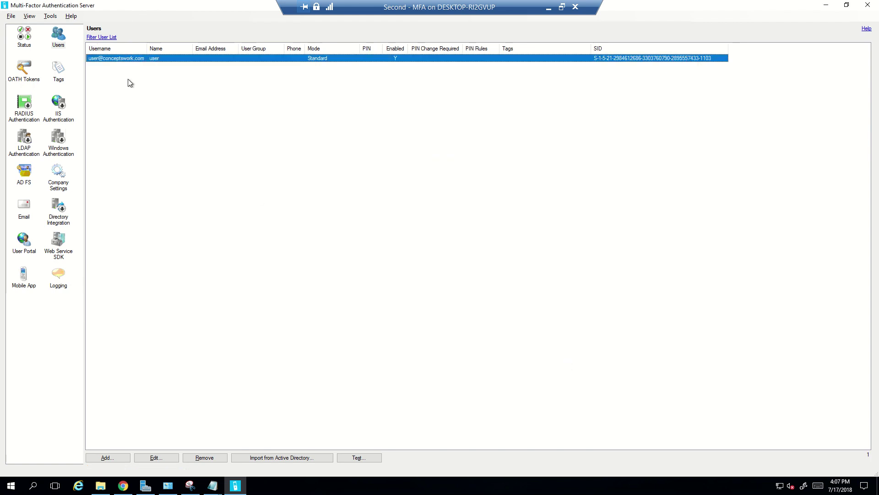
Give the user an India +91 phone number and widen the Phone column to show it.
double_click(103, 59)
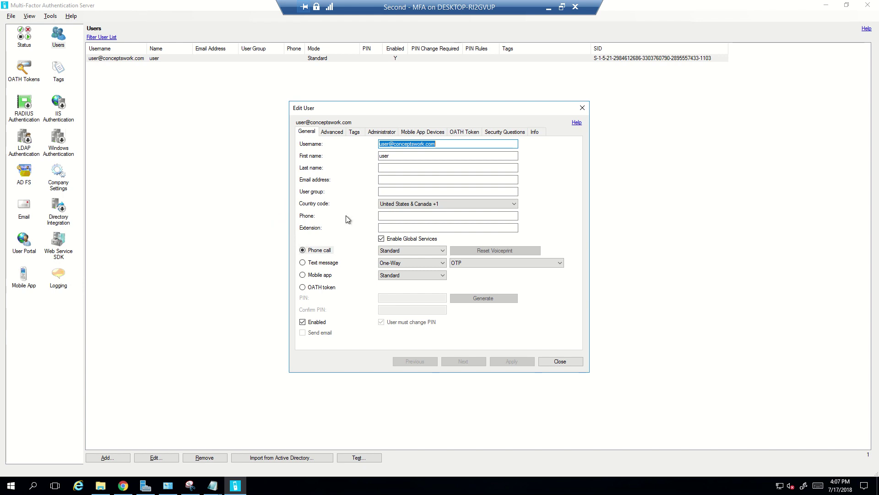
click(382, 207)
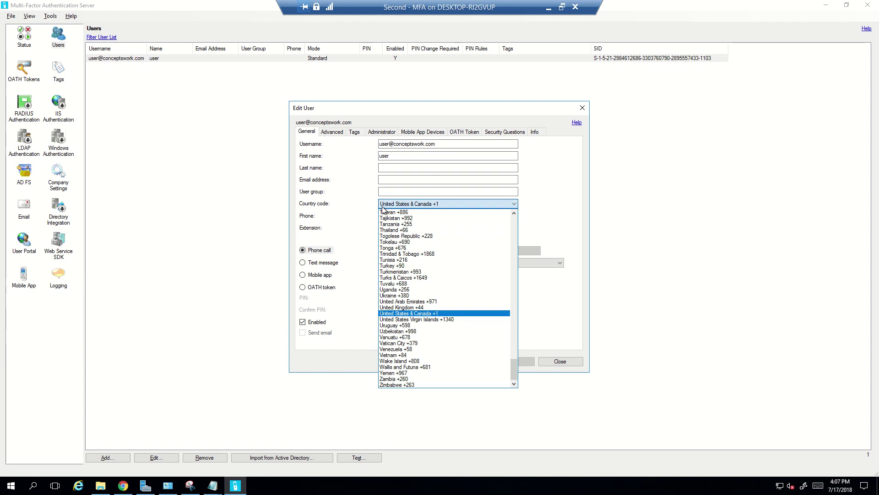
scroll(389, 257, up, 20)
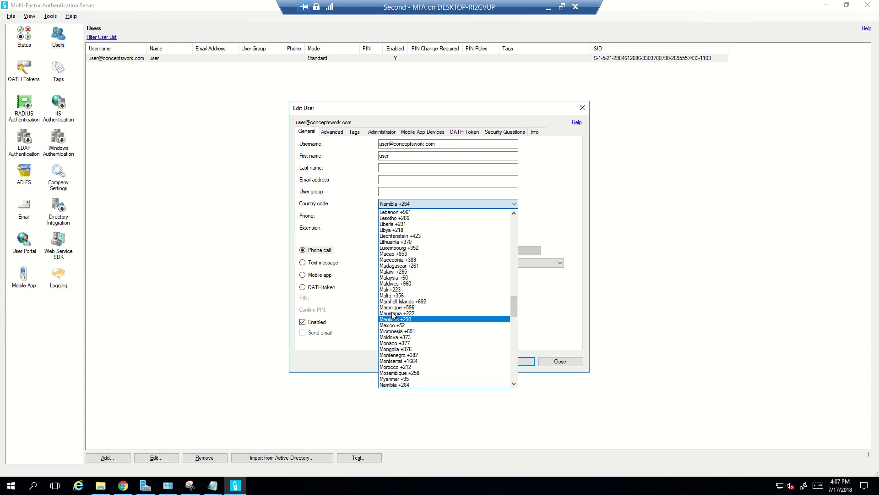
scroll(395, 309, up, 5)
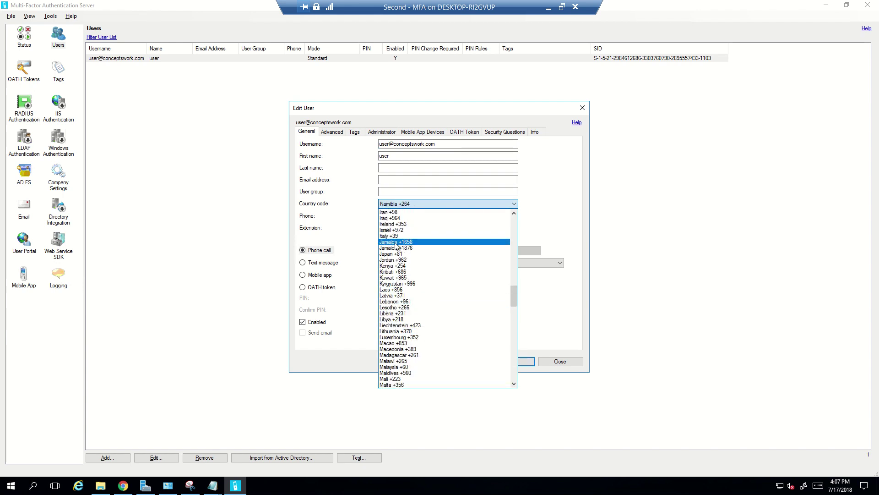
scroll(396, 244, up, 2)
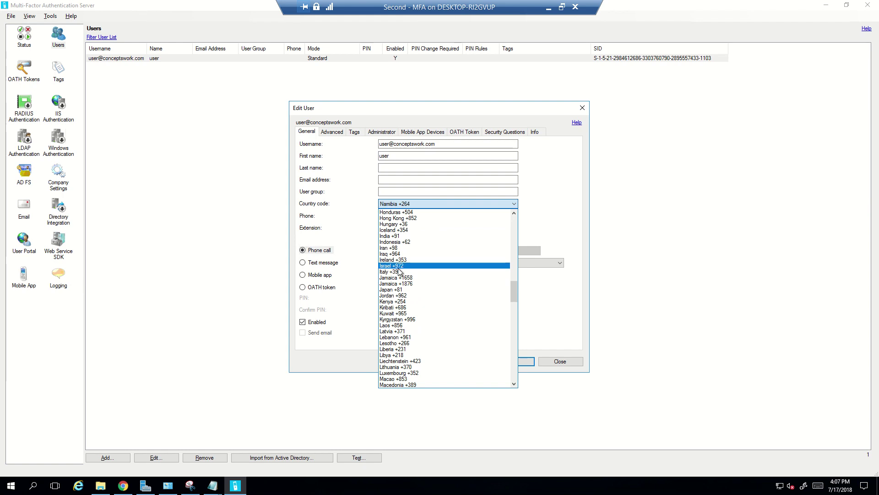
click(396, 236)
click(397, 215)
text(999999999999)
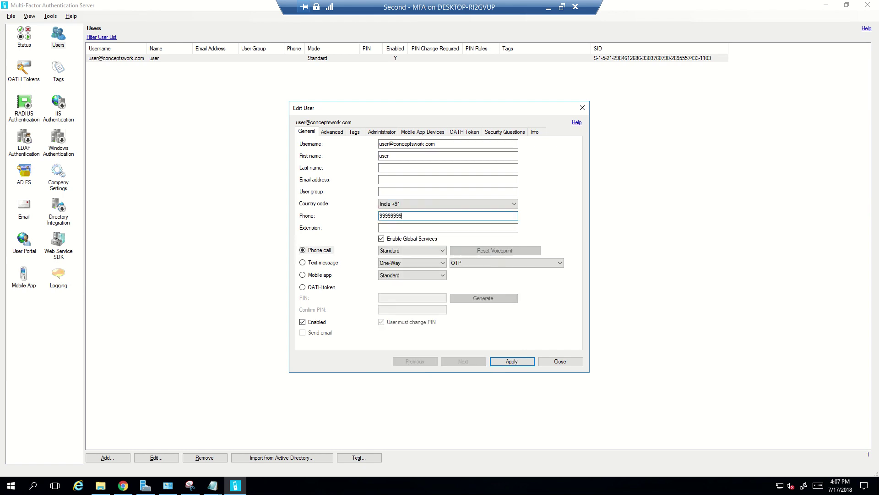
click(507, 362)
click(554, 360)
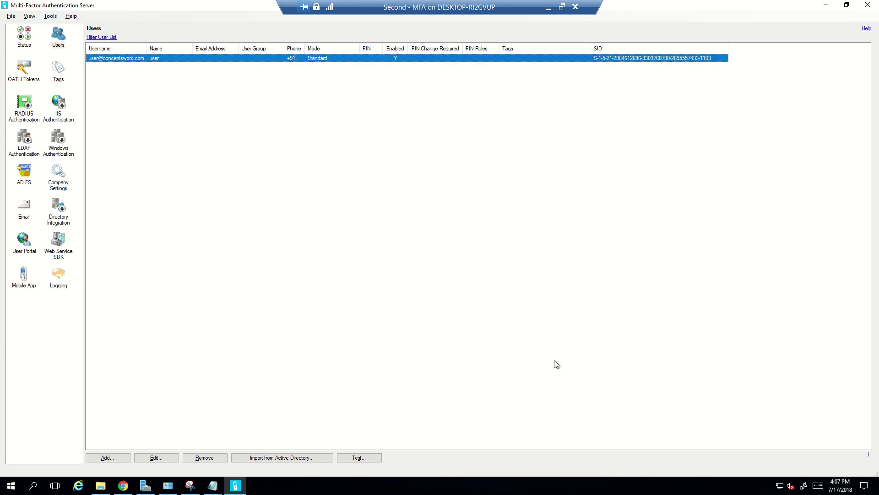
double_click(305, 48)
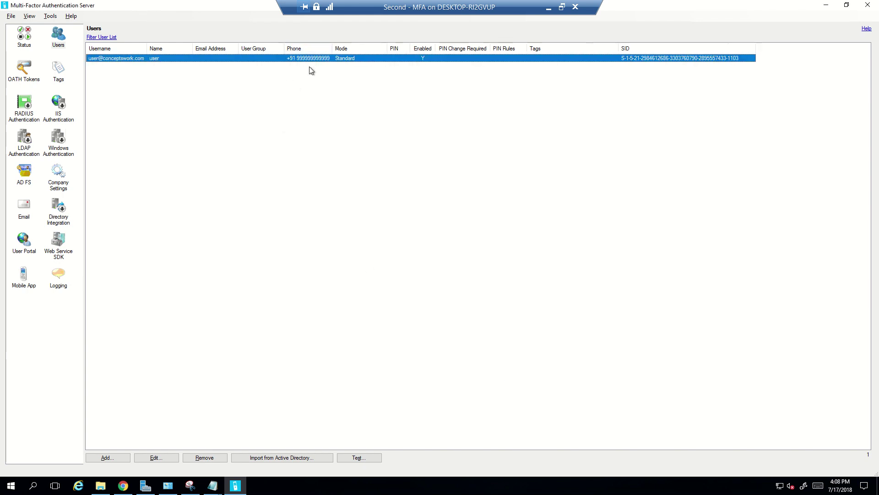
Run an authentication test with the user's password and dismiss the Phone Unreachable result.
click(357, 457)
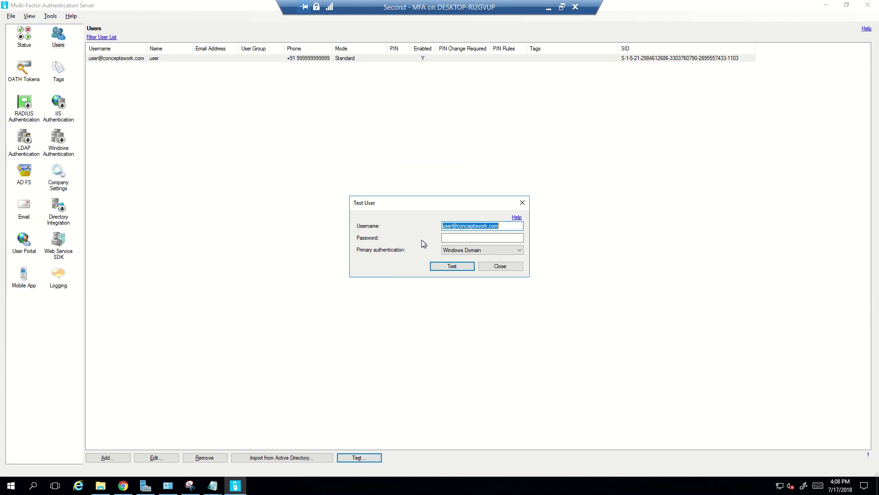
click(449, 238)
text(••)
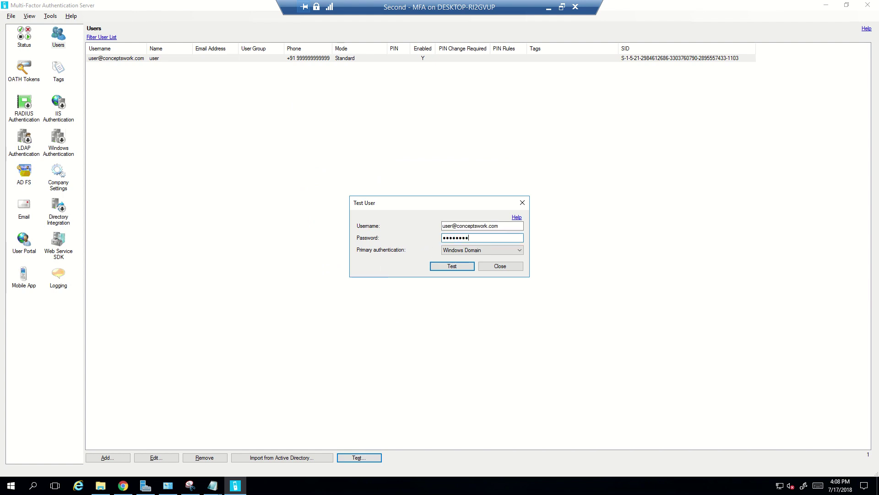
click(450, 267)
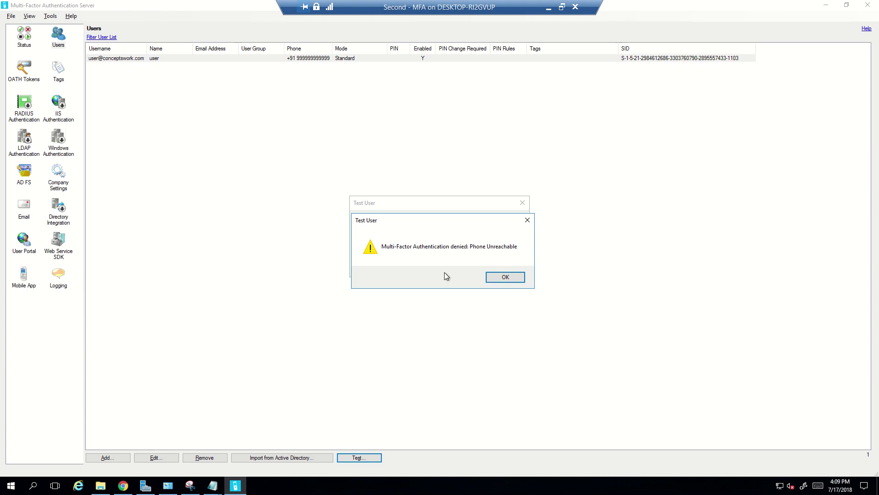
click(493, 277)
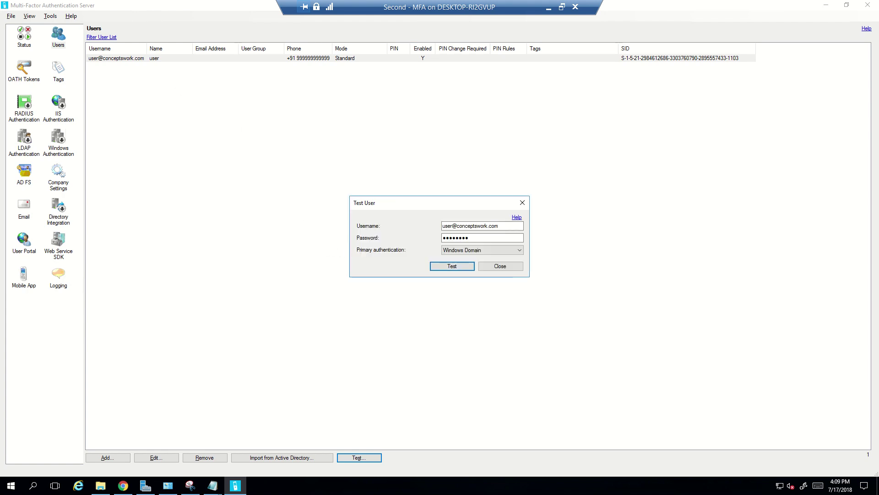
Close the test window and start a fresh authentication test with the user's password entered.
key(Escape)
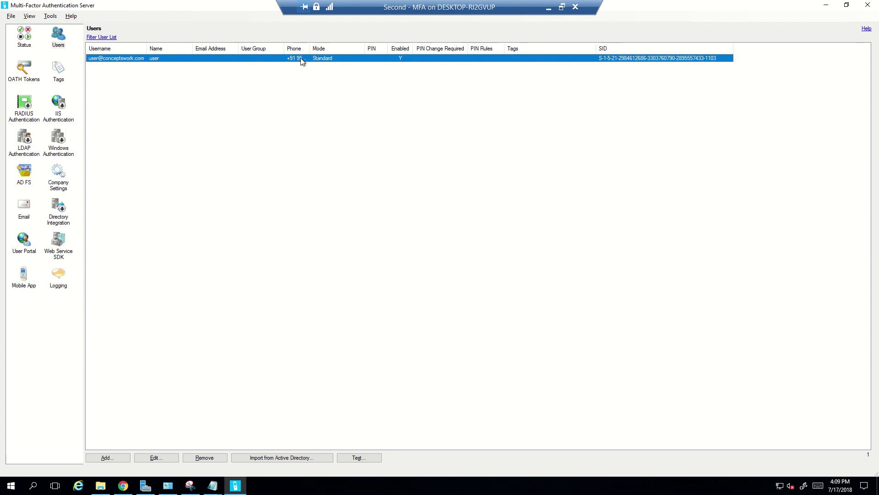
click(355, 458)
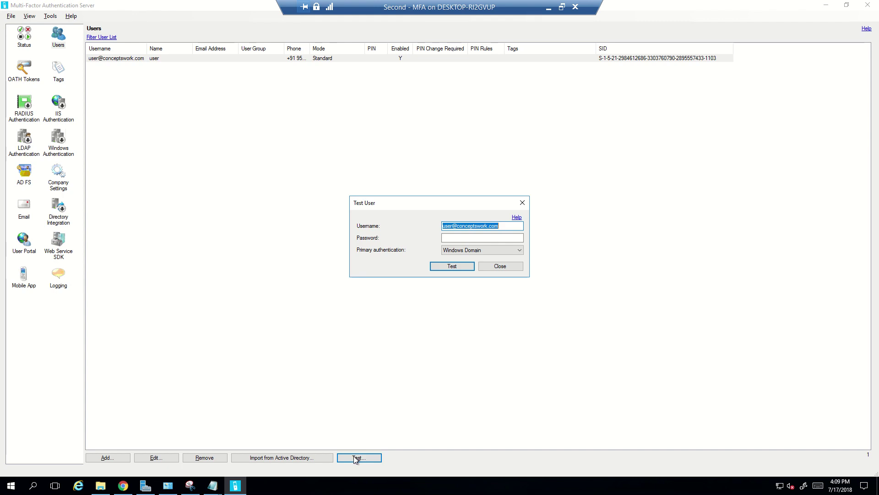
click(470, 236)
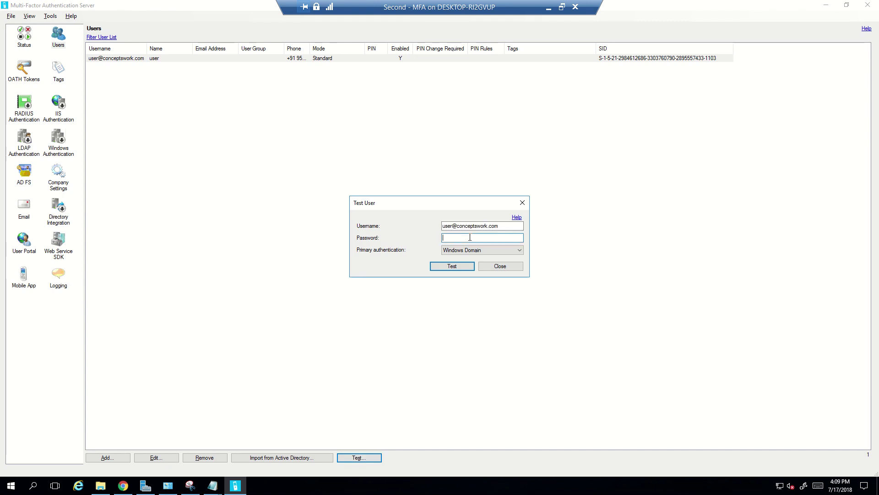
text(•••)
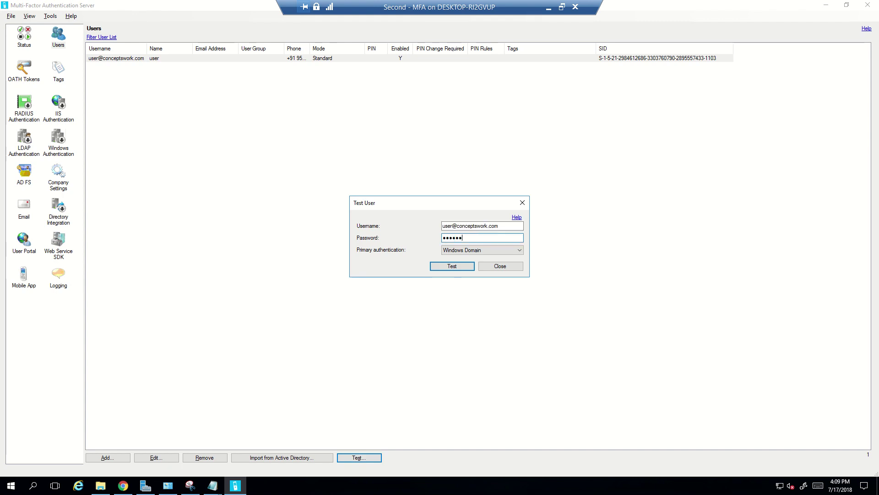